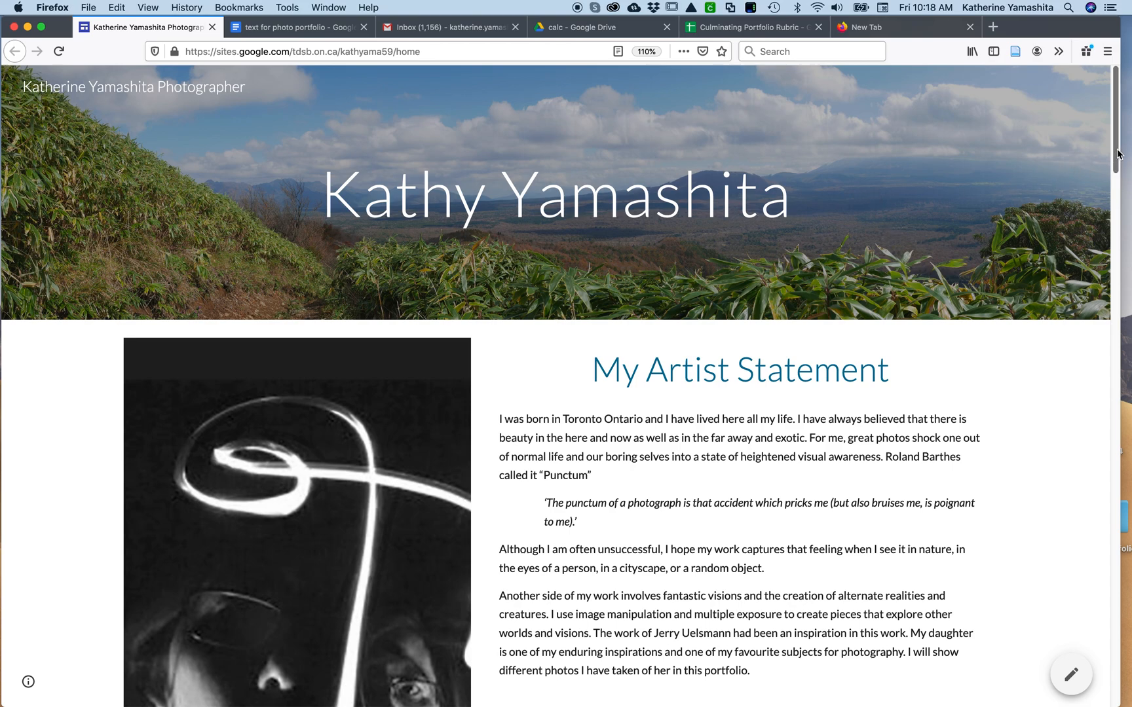
Review the finished portfolio site from the artist statement through the Miyajima, Graffiti Alley and mermaid portrait photos with their descriptions
left_click_drag(1117, 155, 1118, 189)
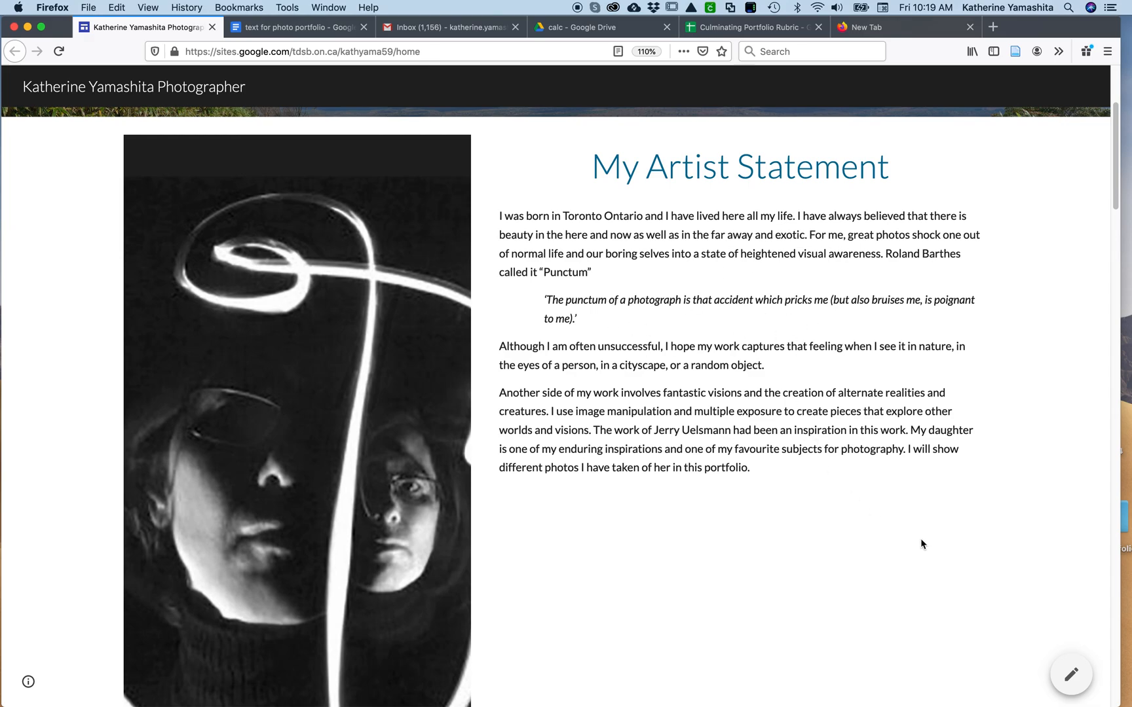
scroll(921, 542, "down", 5)
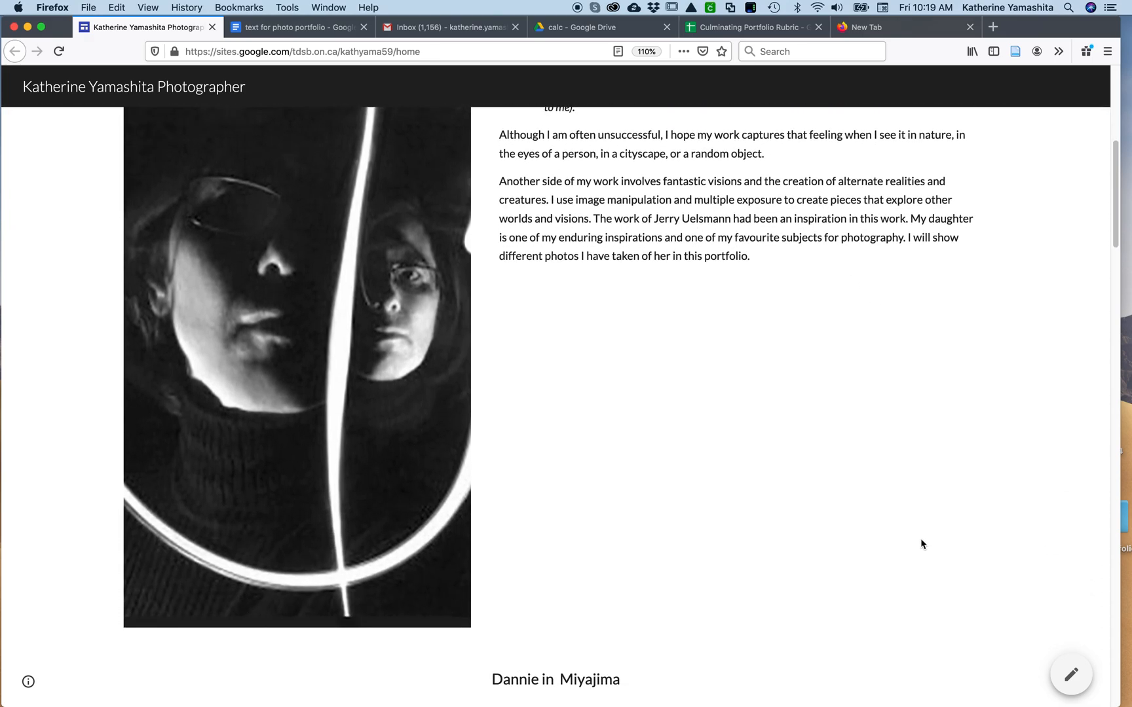
scroll(921, 544, "down", 10)
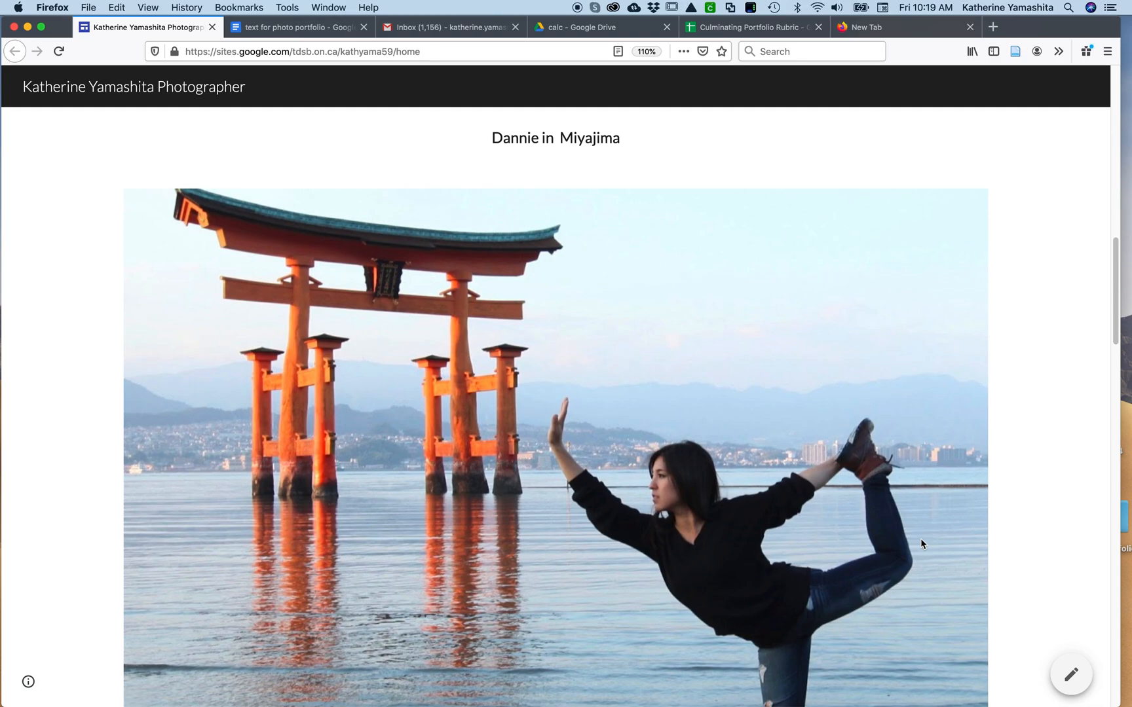
scroll(921, 544, "down", 5)
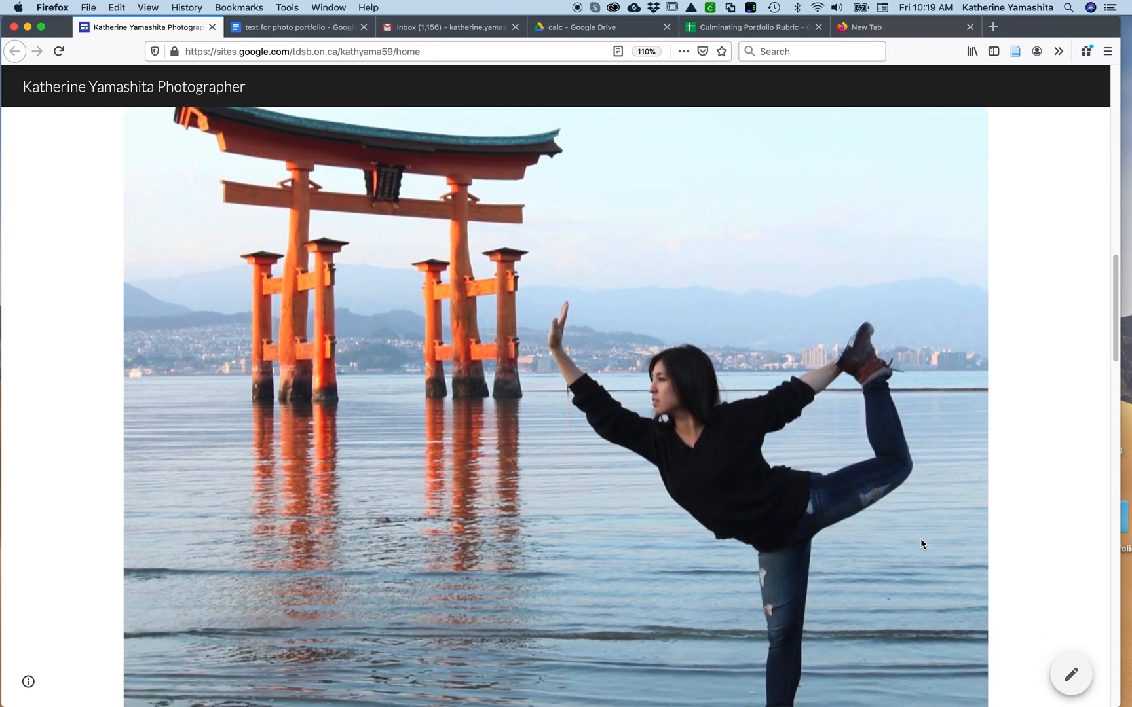
scroll(921, 544, "down", 5)
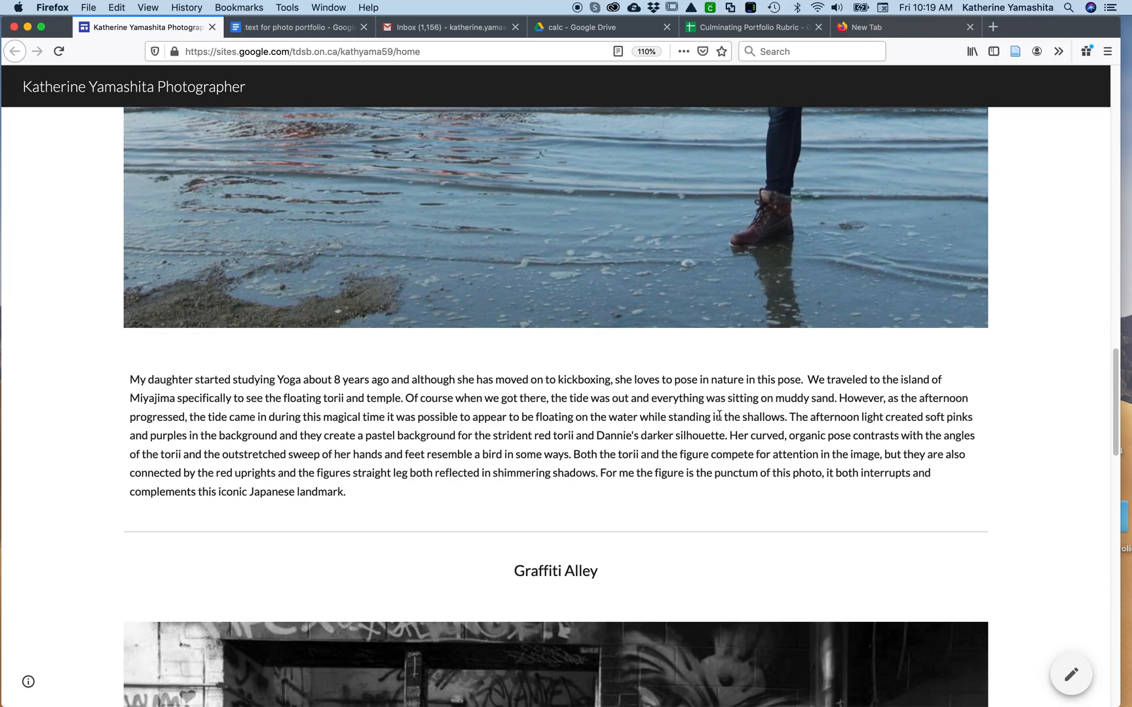
scroll(719, 416, "down", 9)
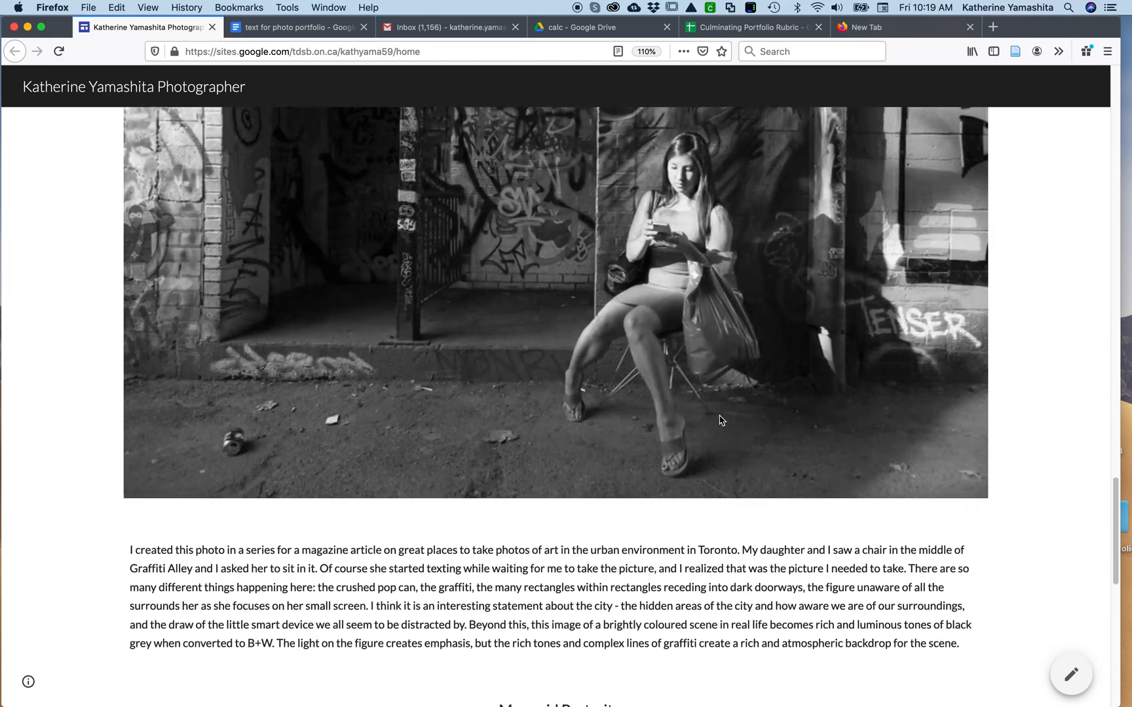
scroll(719, 419, "down", 10)
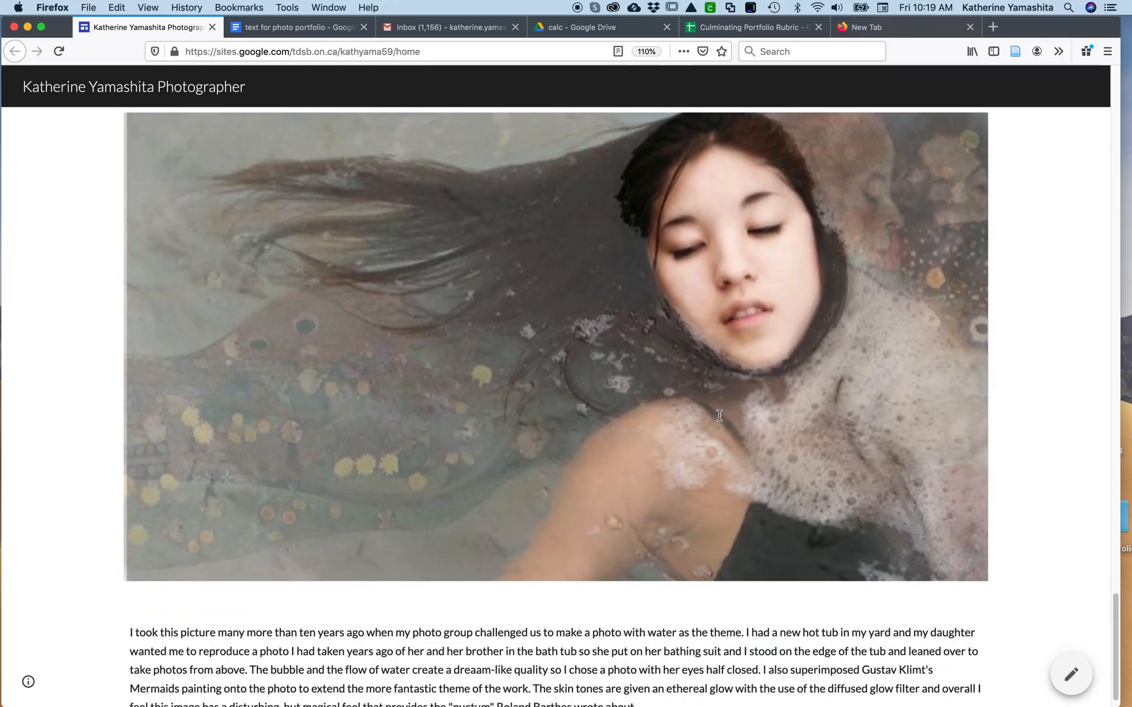
scroll(719, 418, "down", 1)
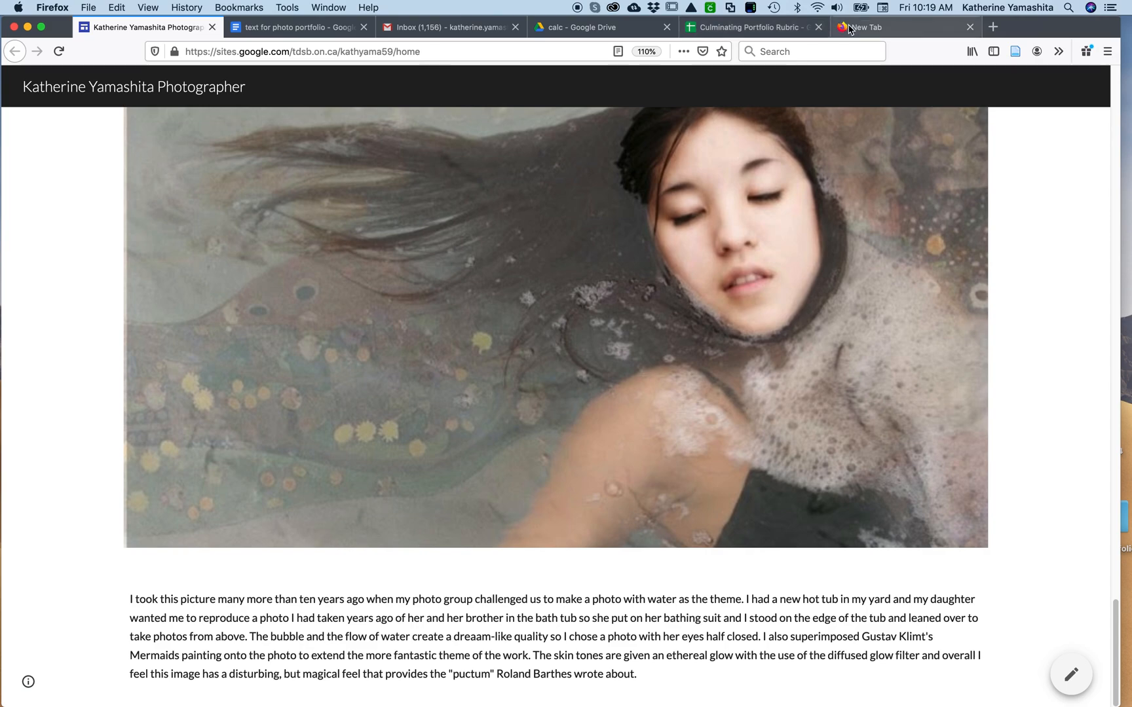
Switch to Google Drive and create a new Google Sites site in the calc folder
left_click(577, 30)
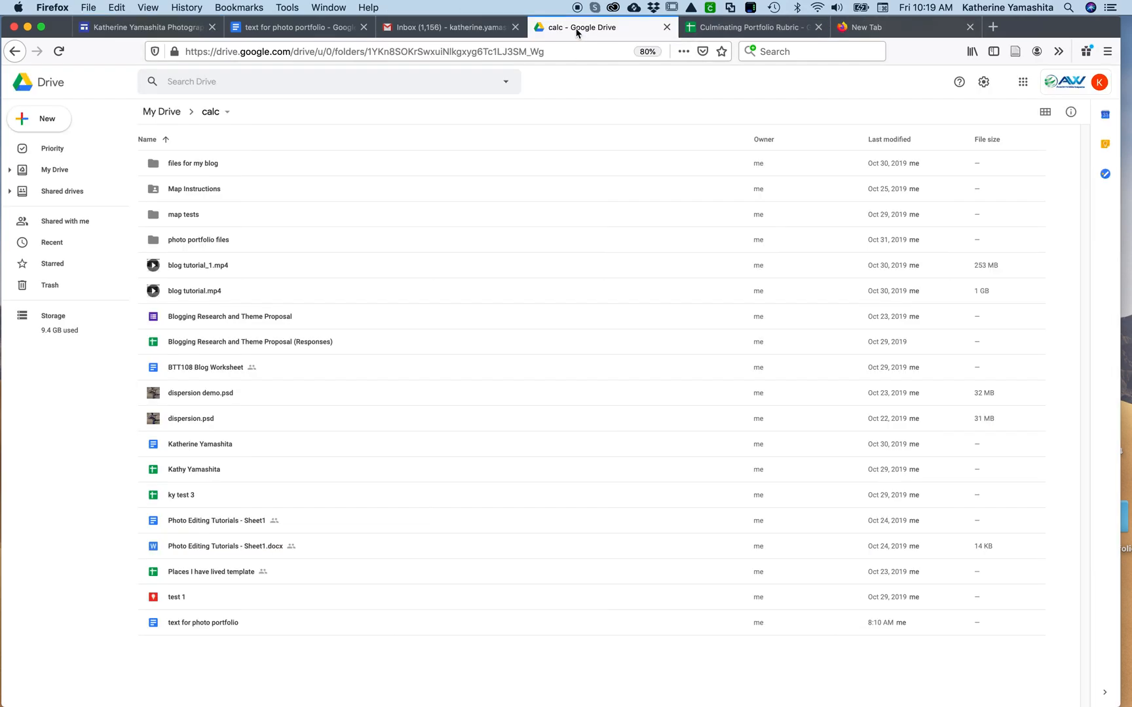
left_click(43, 118)
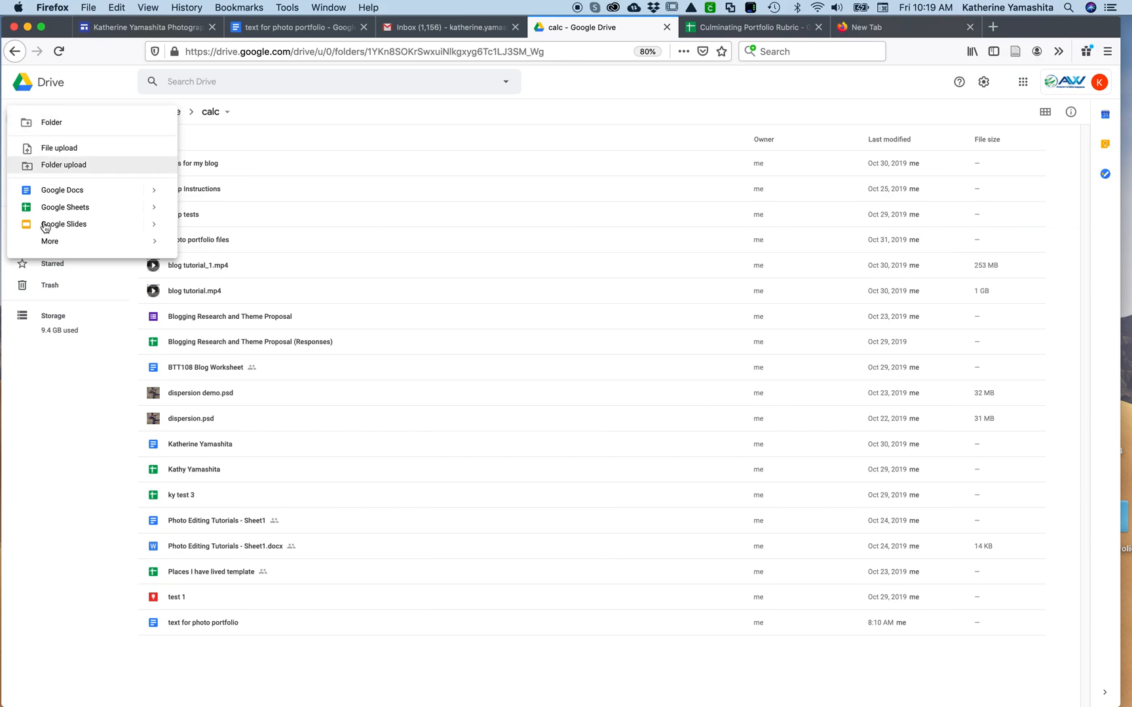
mouse_move(47, 242)
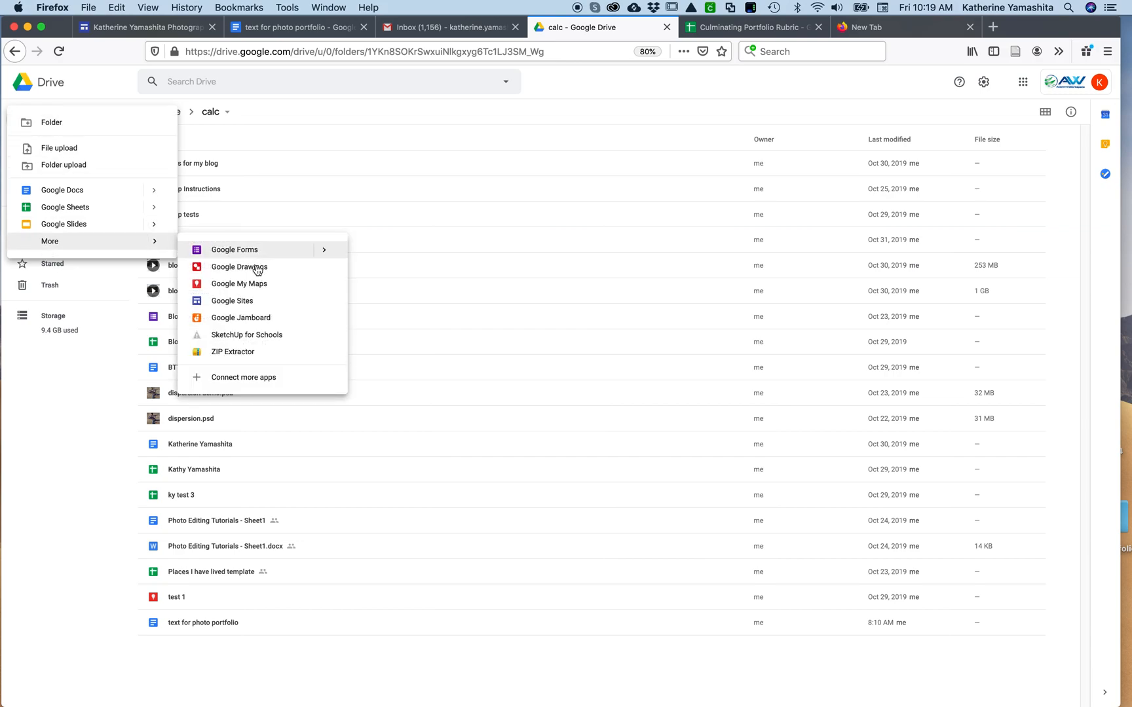
left_click(241, 302)
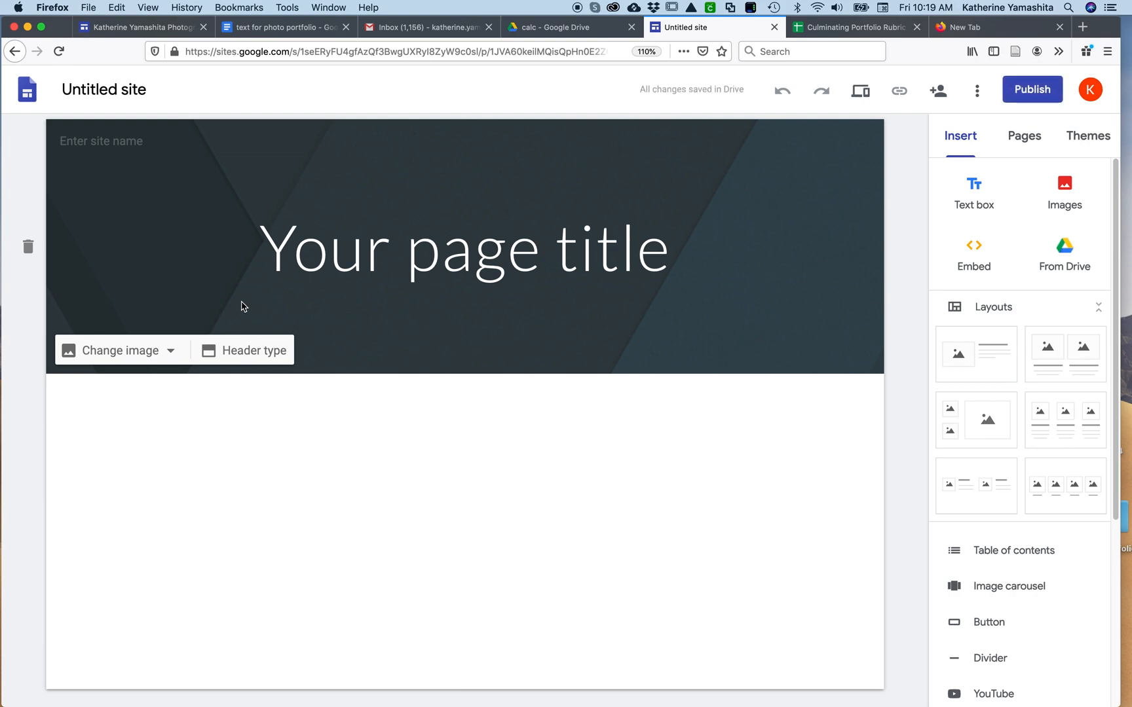
Try the Simple theme's pink, green, purple and black colours, and return it to blue
left_click(1098, 144)
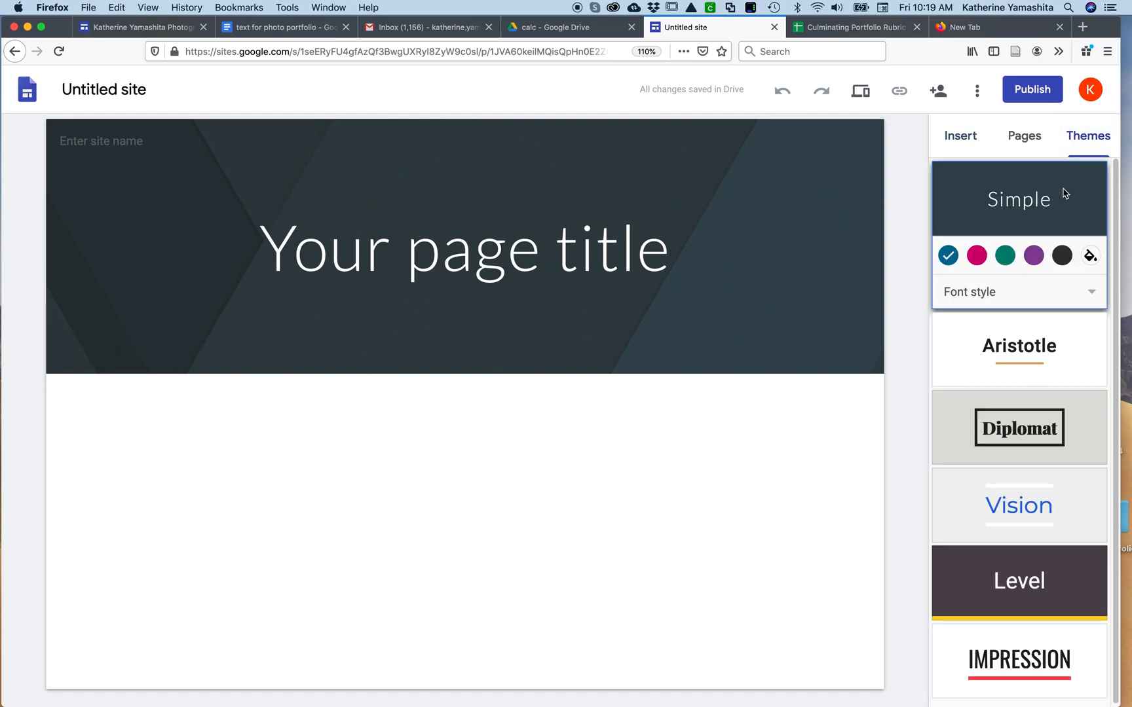
left_click(976, 255)
left_click(1005, 256)
left_click(1034, 255)
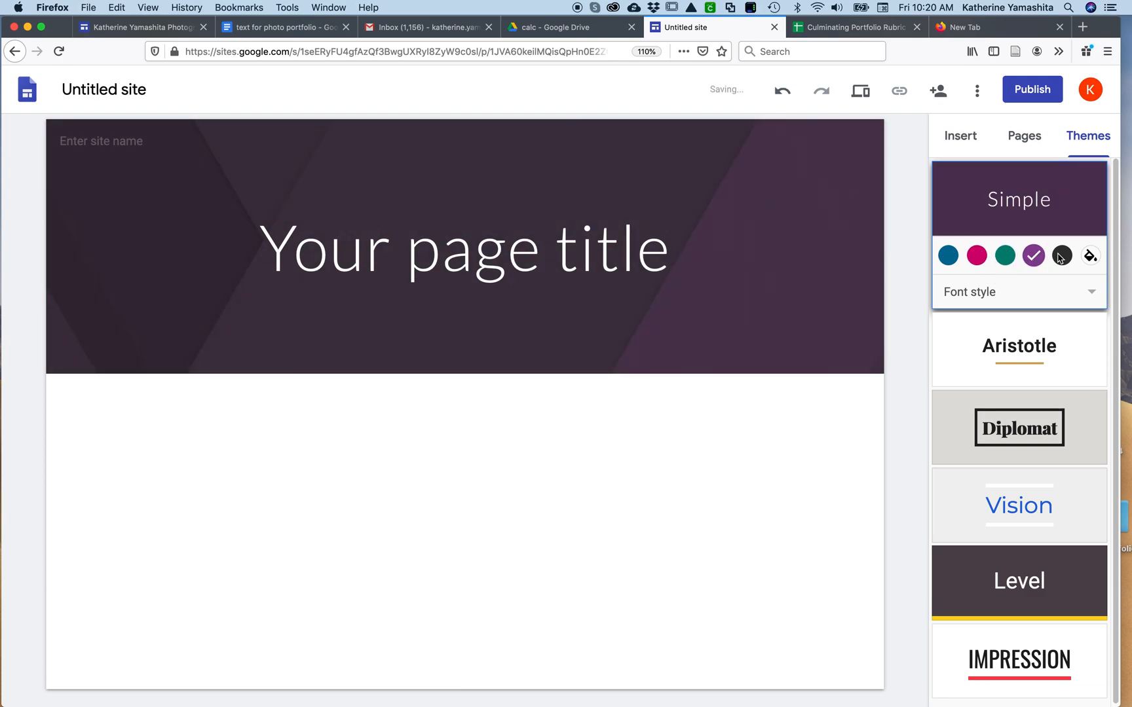
left_click(1062, 255)
left_click(948, 256)
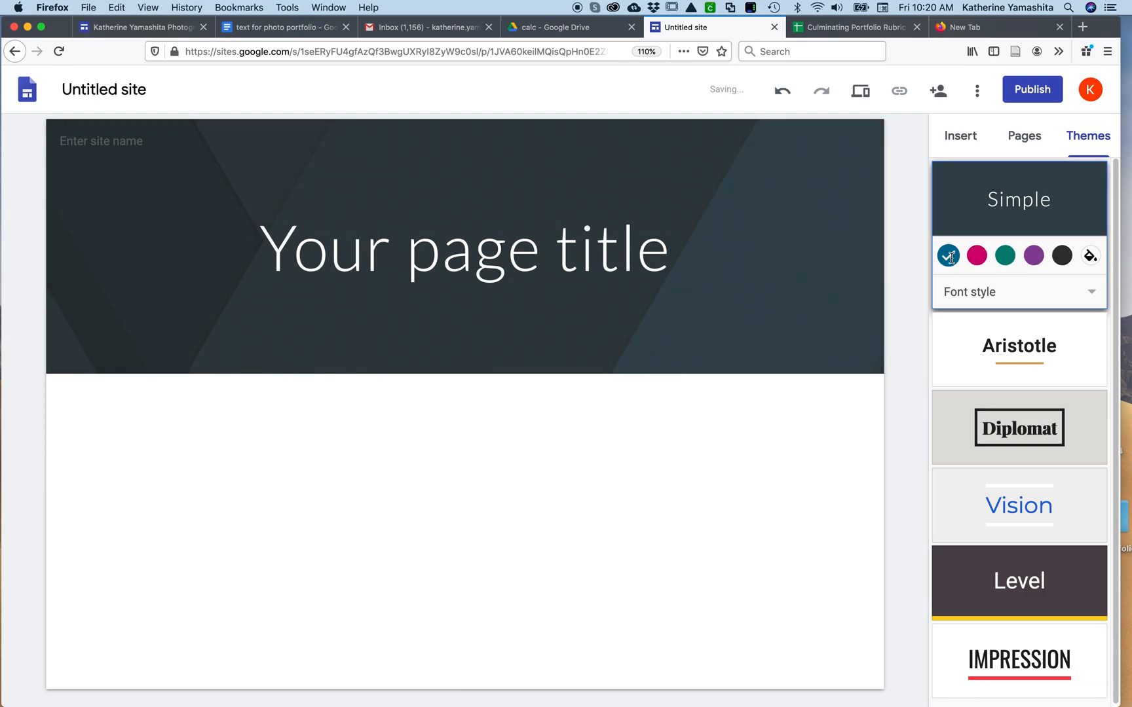
Try the Aristotle, Diplomat, Impression, Level and Vision themes, and reapply the Simple theme
left_click(1039, 370)
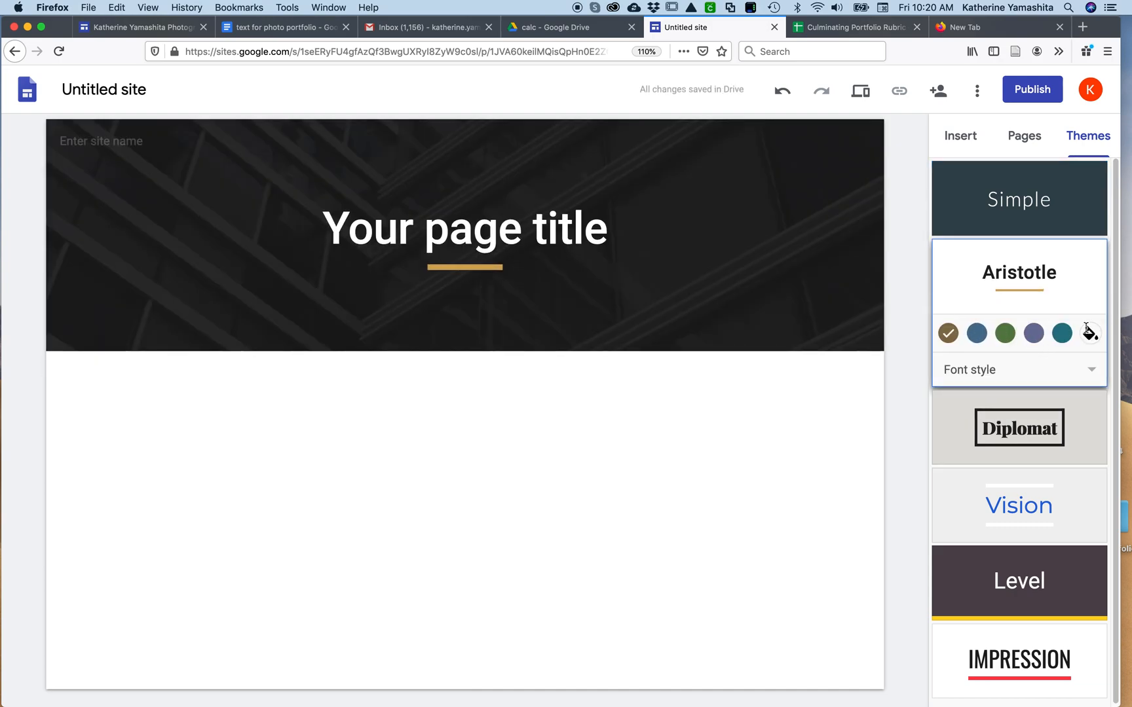
left_click(1074, 432)
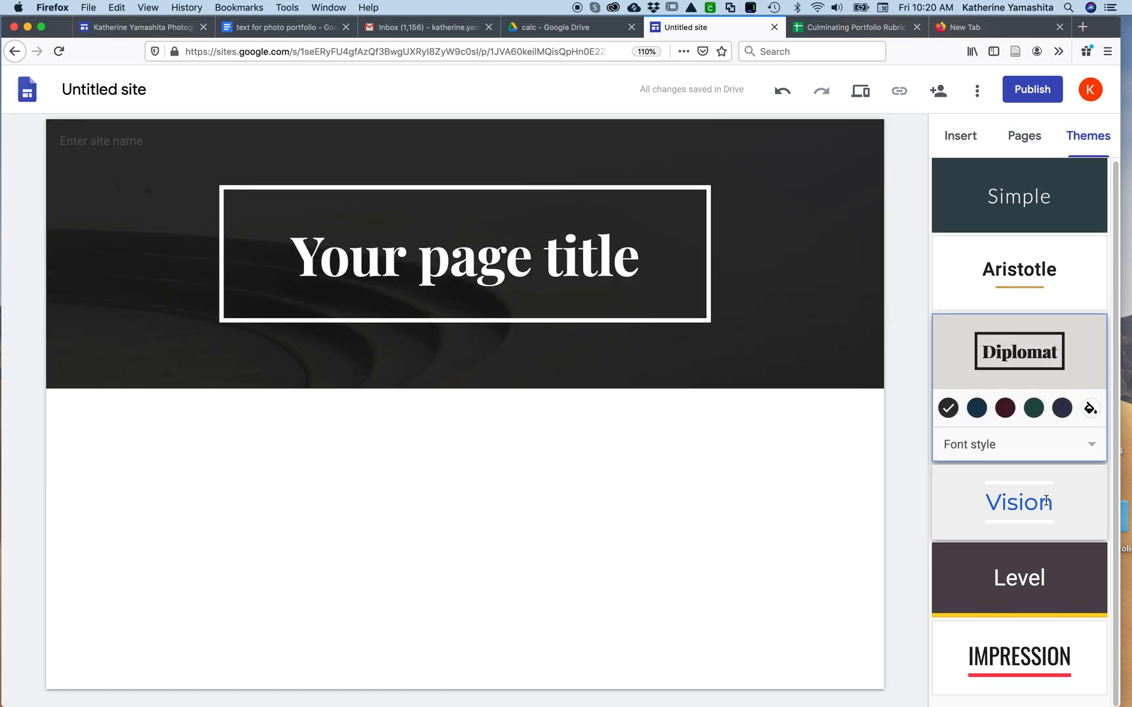
left_click(1026, 645)
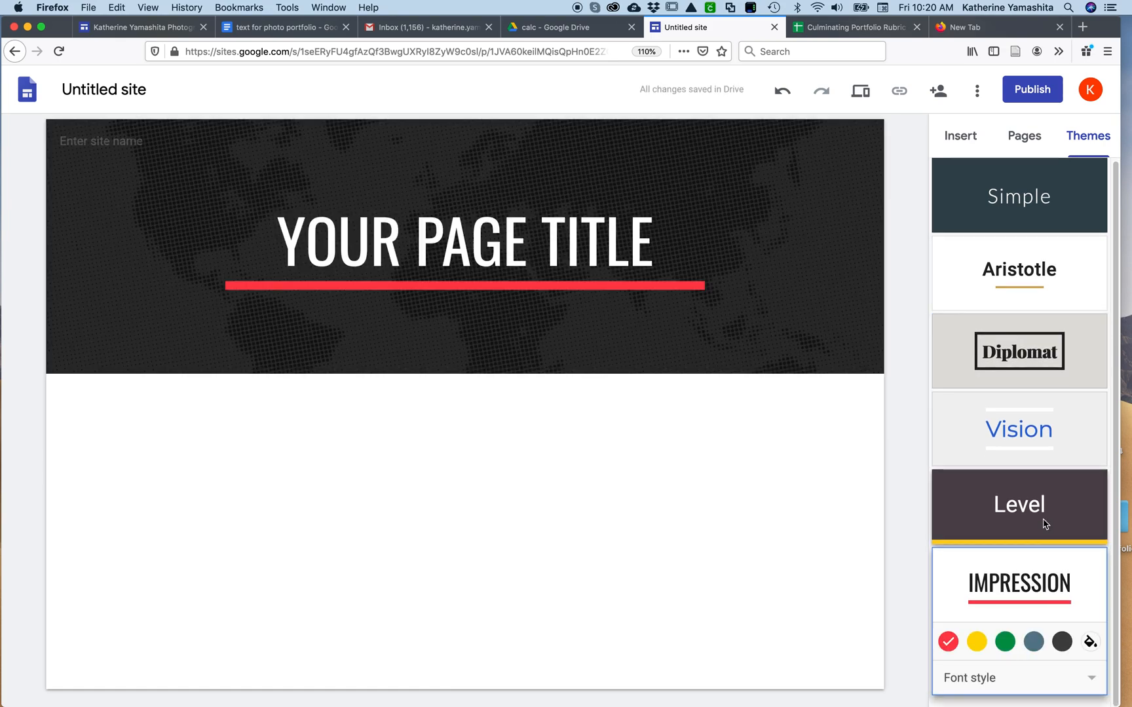
left_click(1040, 501)
left_click(1036, 442)
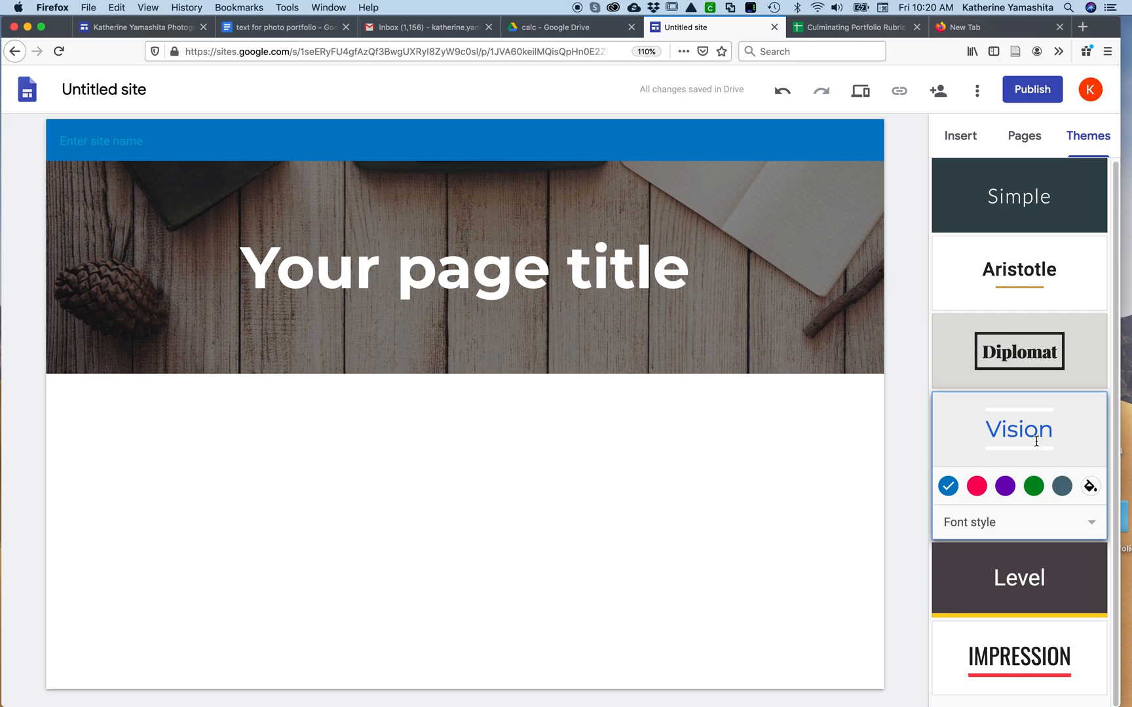
left_click(1048, 196)
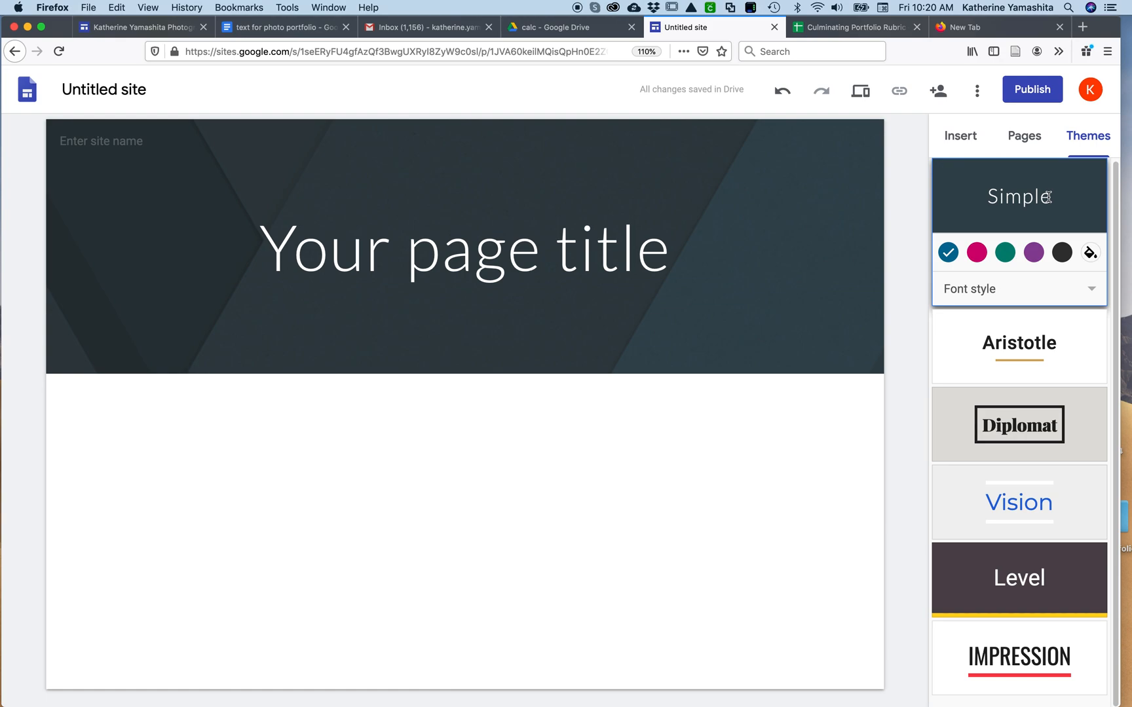
Replace the page title in the header with the photographer's full name
left_click(574, 268)
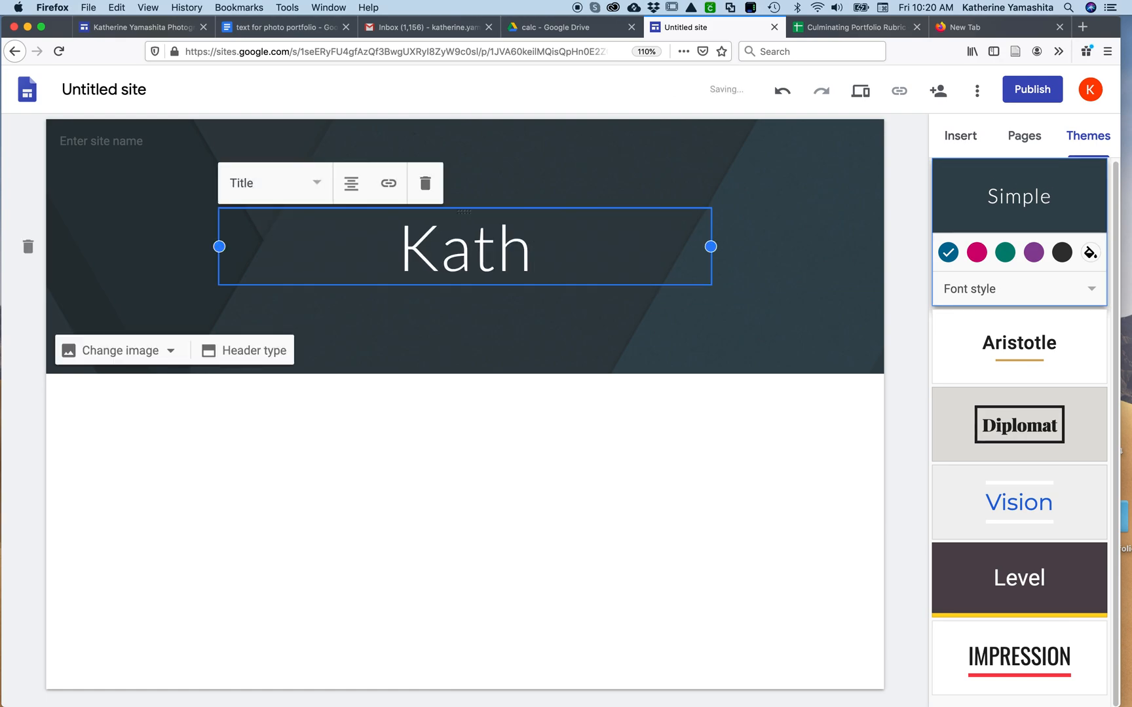
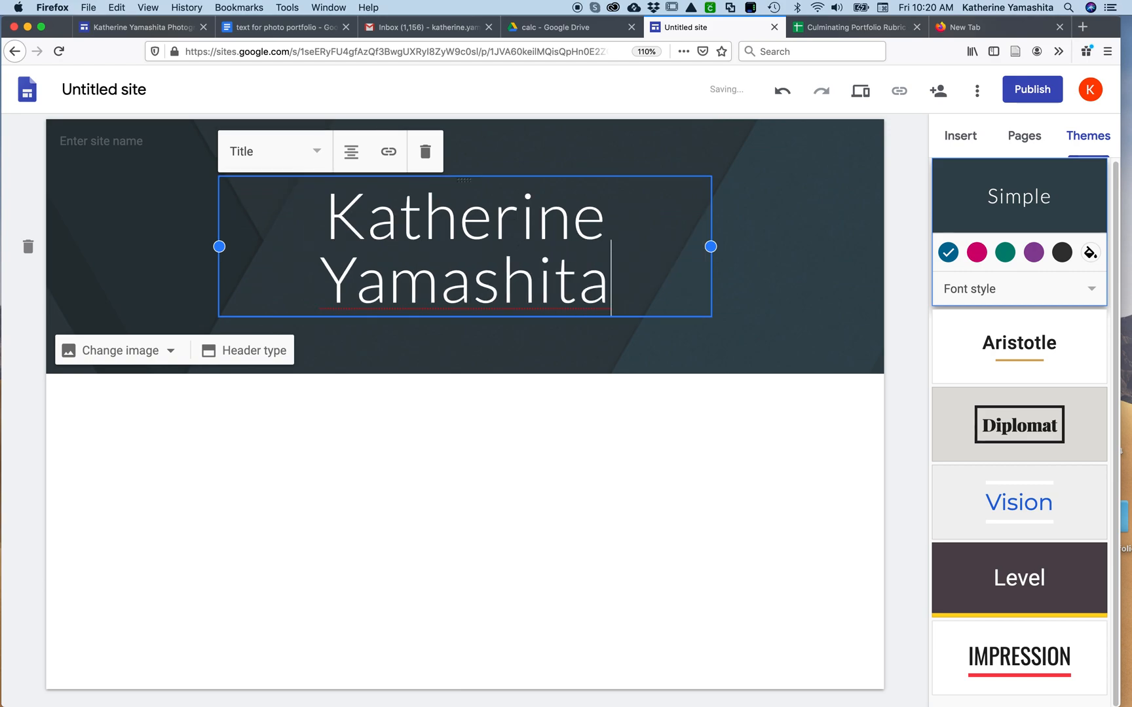
left_click(545, 334)
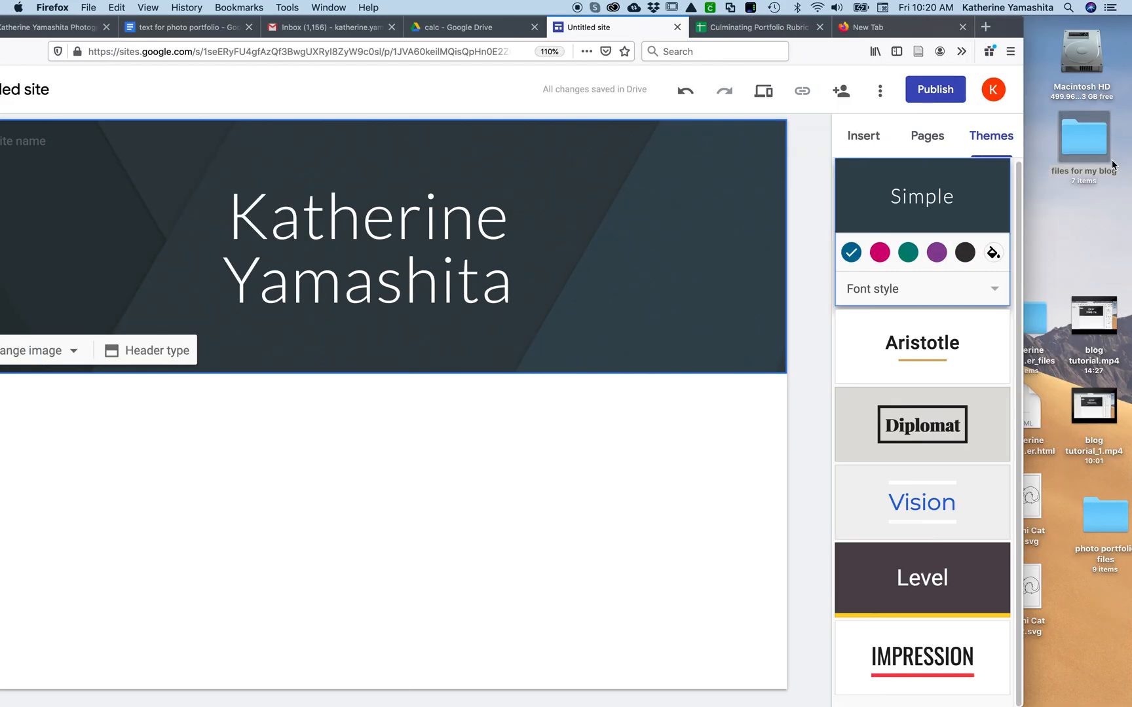
Open the photo portfolio files folder from the desktop in Finder, select P1010141.jpg, and arrange the windows so the site editor is unobstructed
left_click(1105, 523)
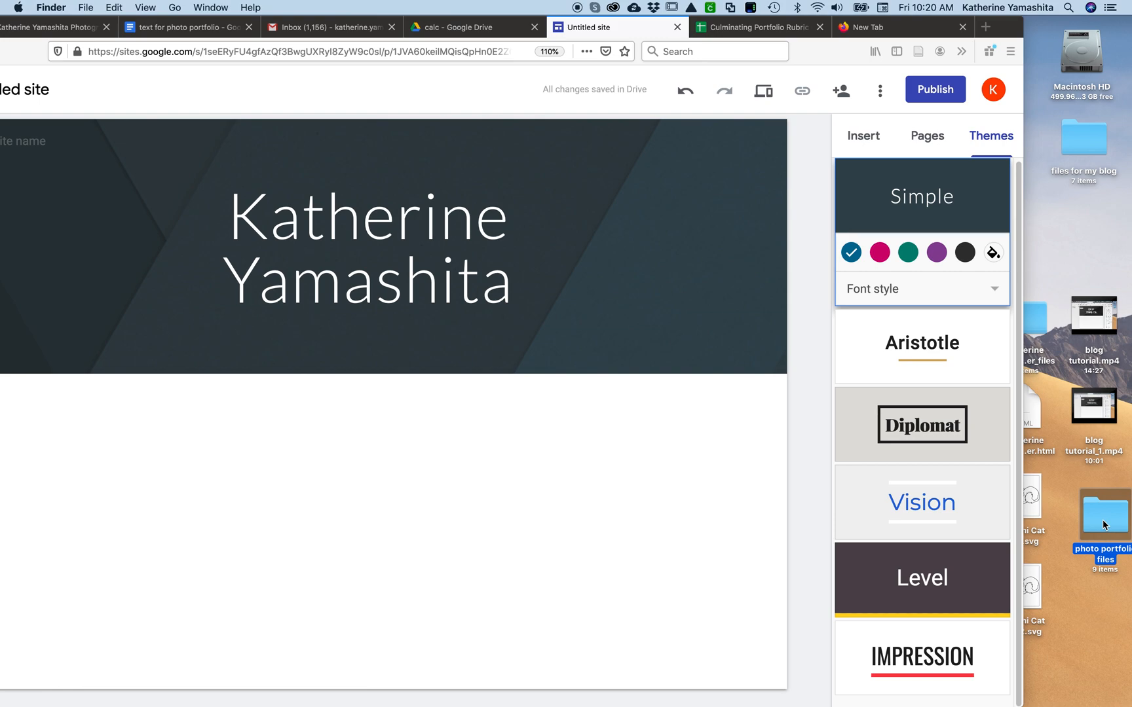
double_click(1103, 524)
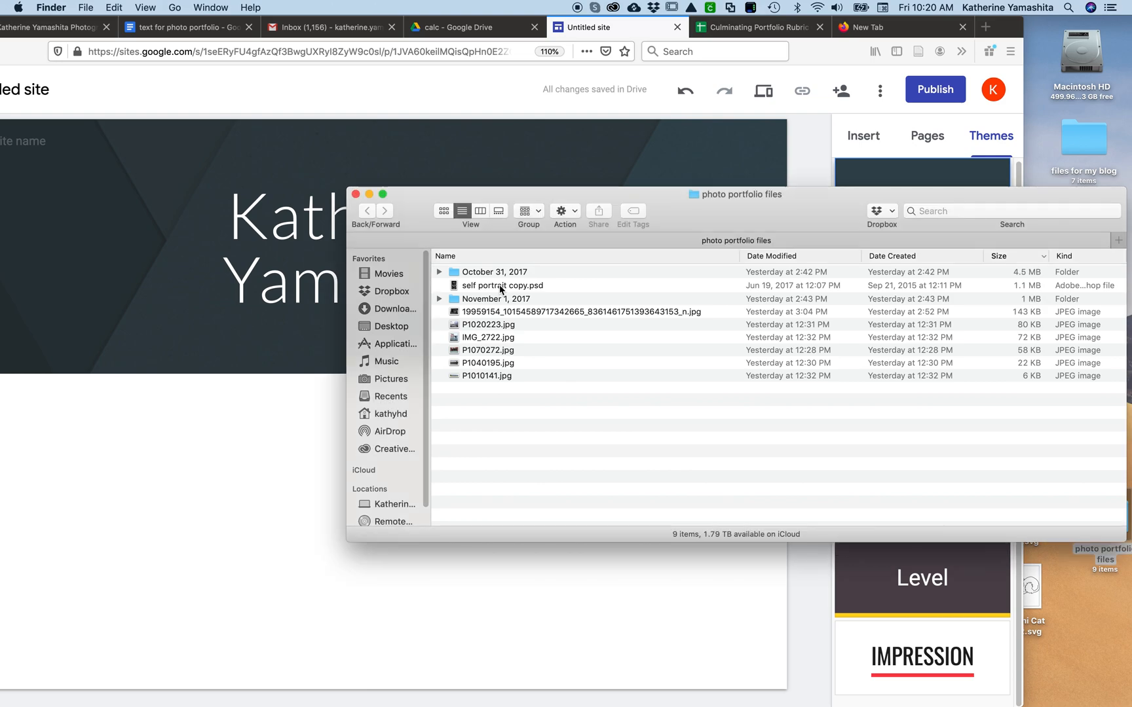
left_click(482, 377)
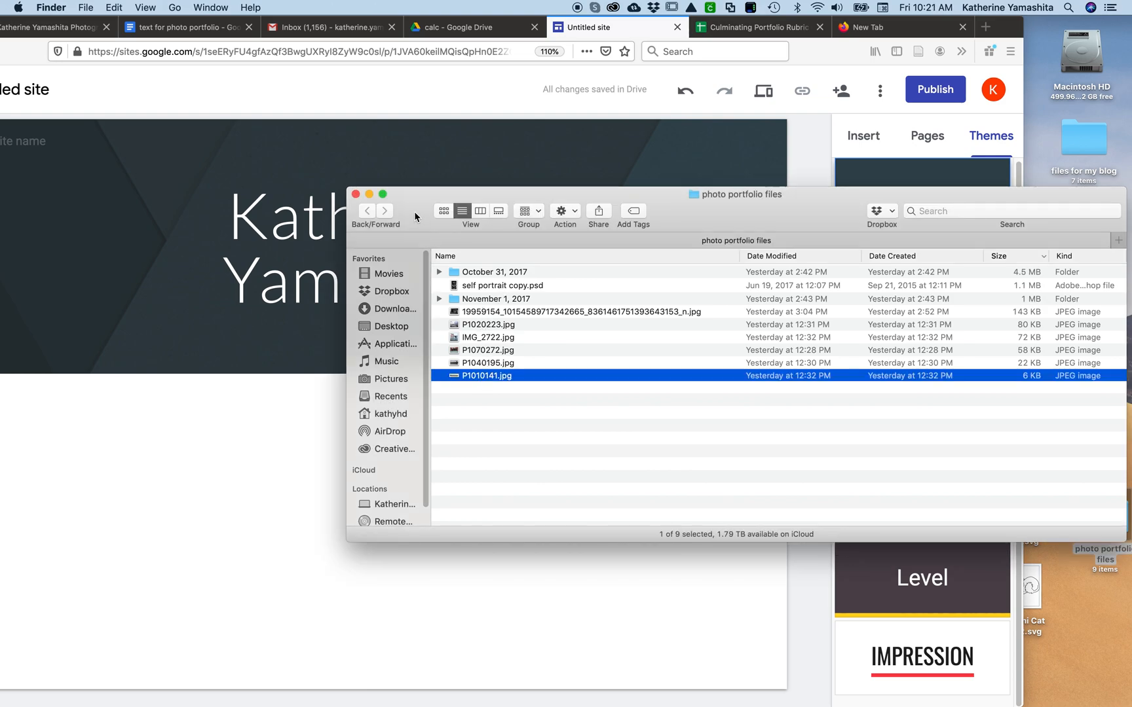
left_click_drag(419, 216, 1015, 289)
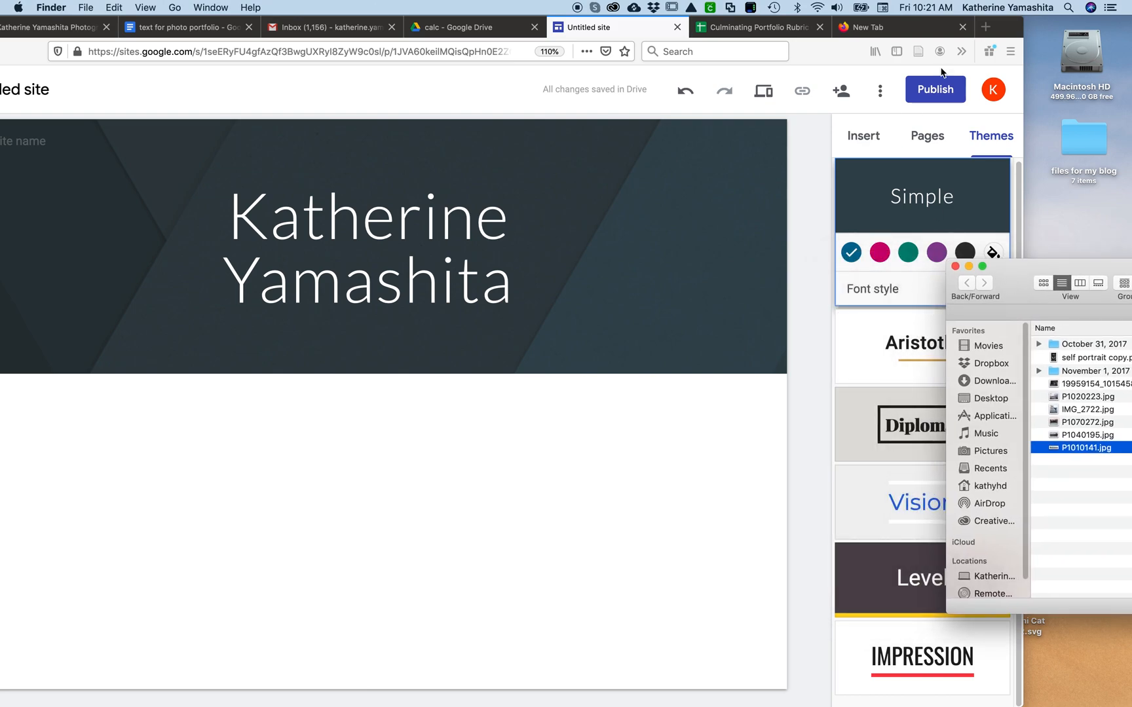
left_click(1000, 30)
left_click_drag(1000, 31, 1093, 31)
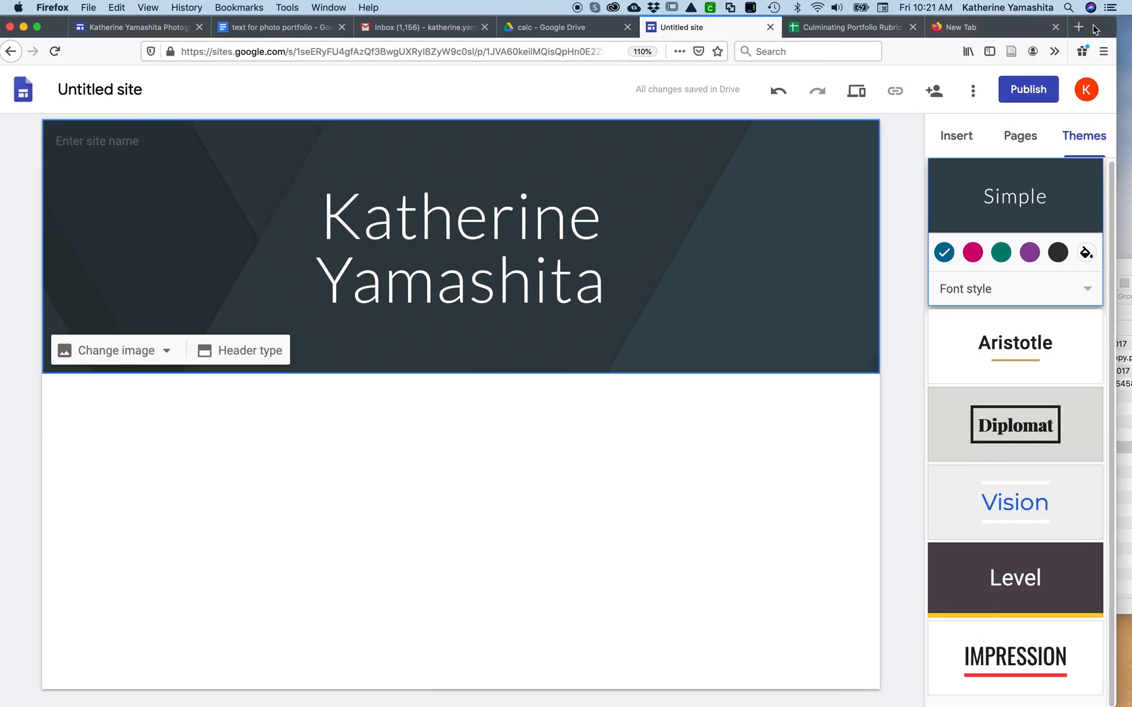
Examine the artist statement and the proofreading options in the text for photo portfolio Google Doc, and return to the untitled site
left_click(265, 30)
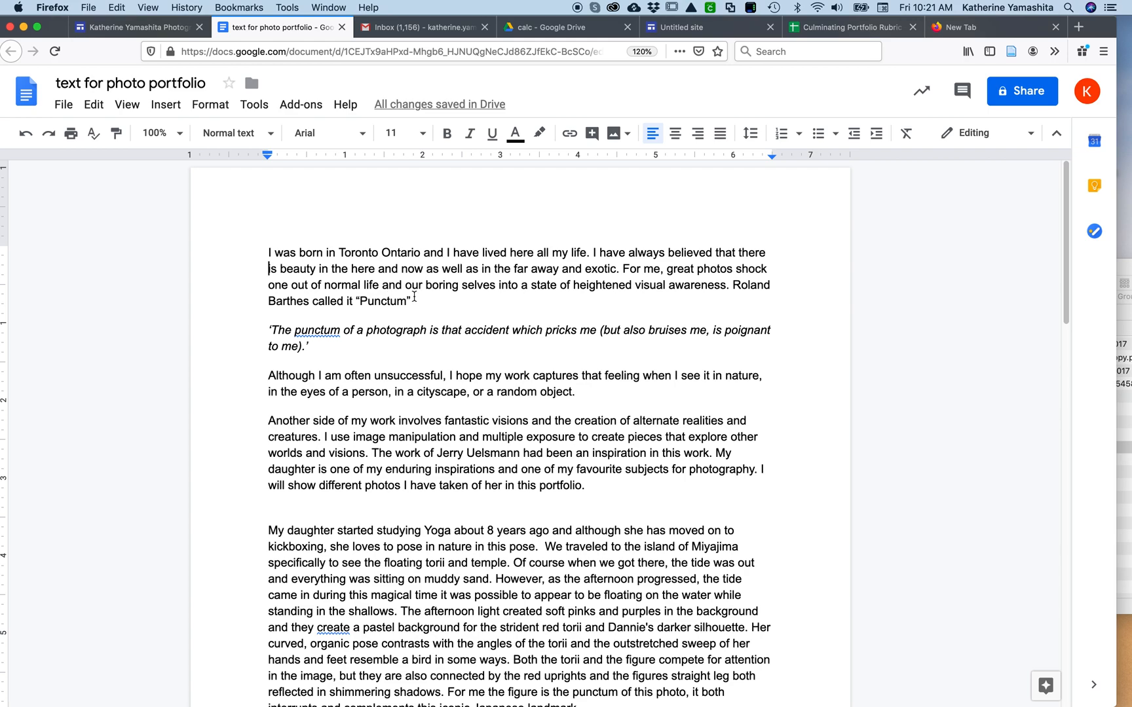
left_click_drag(262, 247, 607, 505)
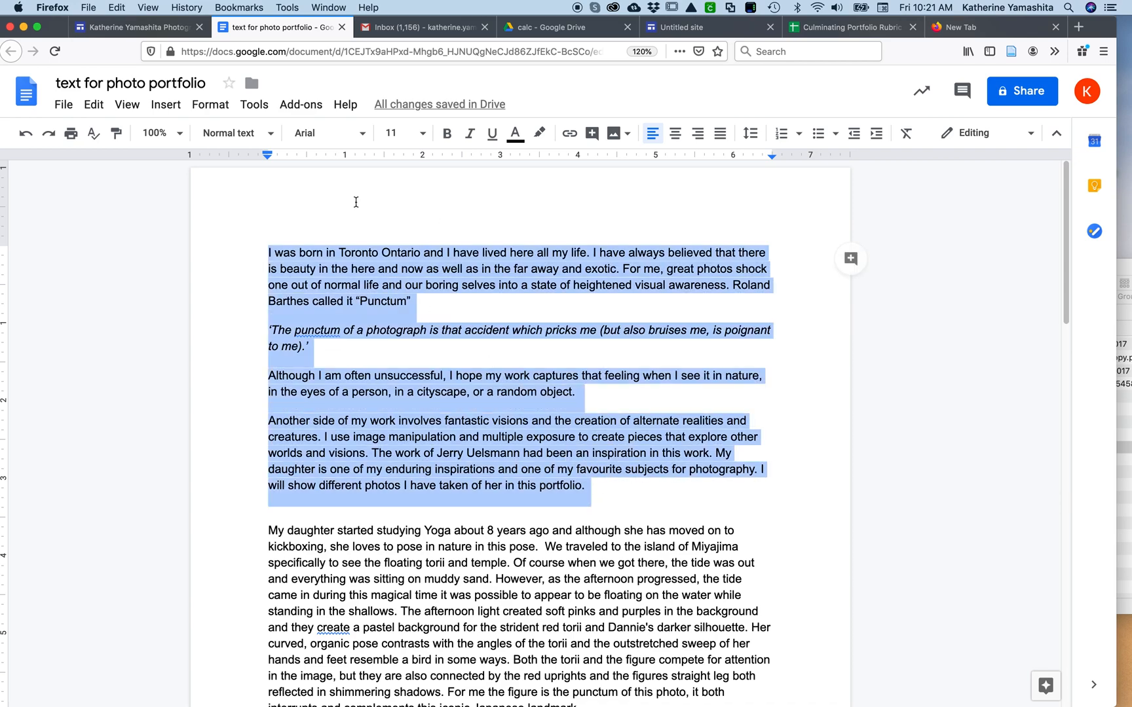
left_click(258, 106)
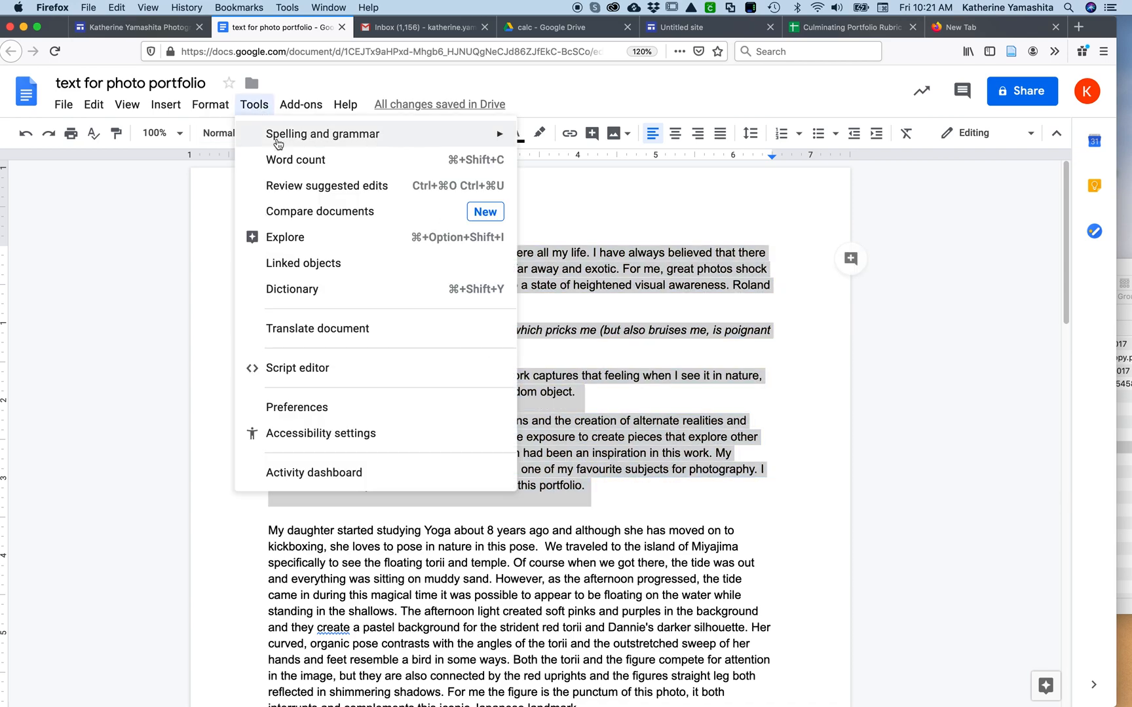
mouse_move(288, 139)
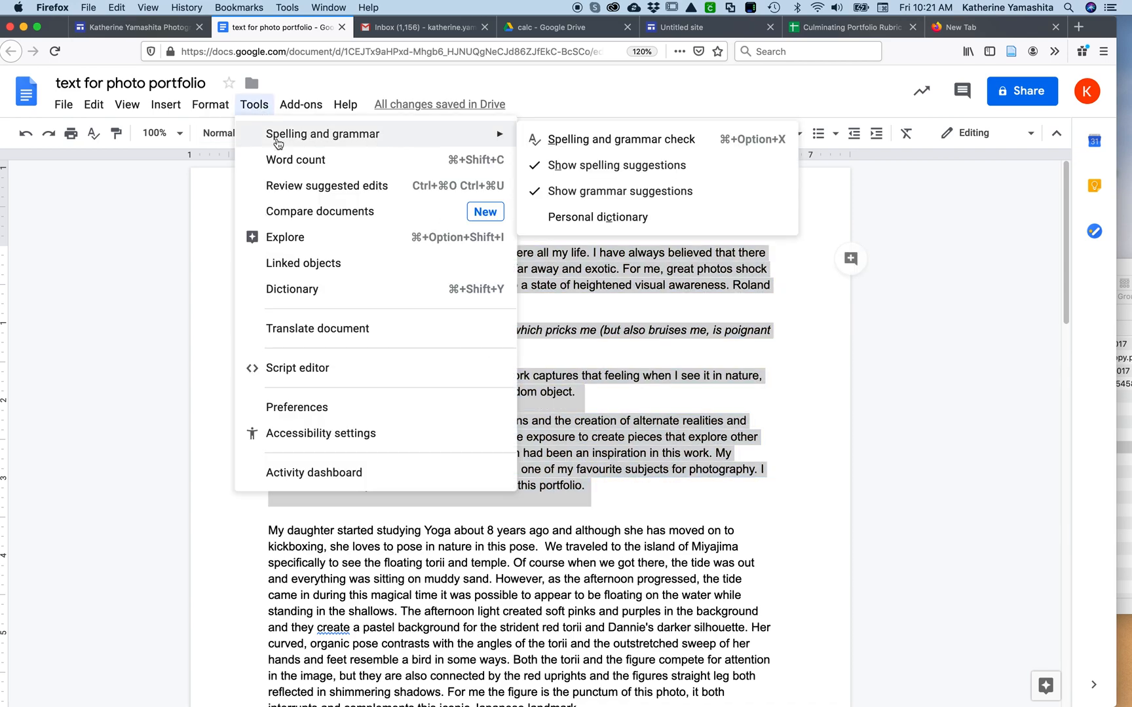
left_click(98, 224)
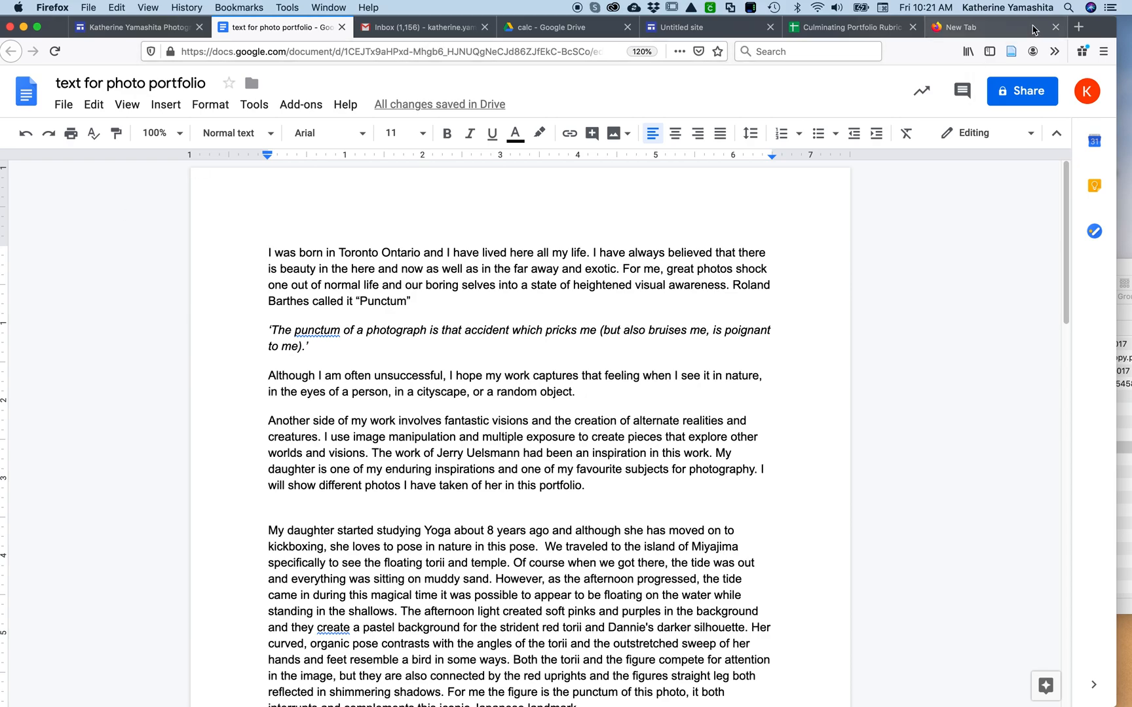
mouse_move(1098, 33)
left_mouse_down()
mouse_move(993, 32)
mouse_move(1098, 32)
left_mouse_up()
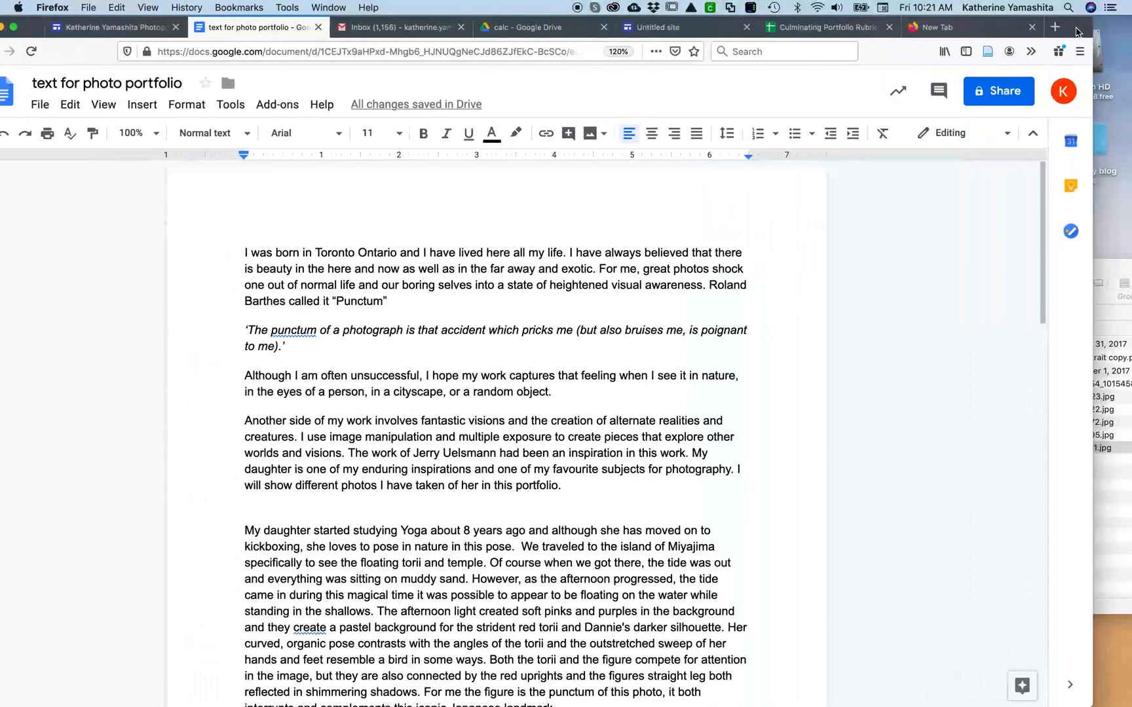
left_click(727, 31)
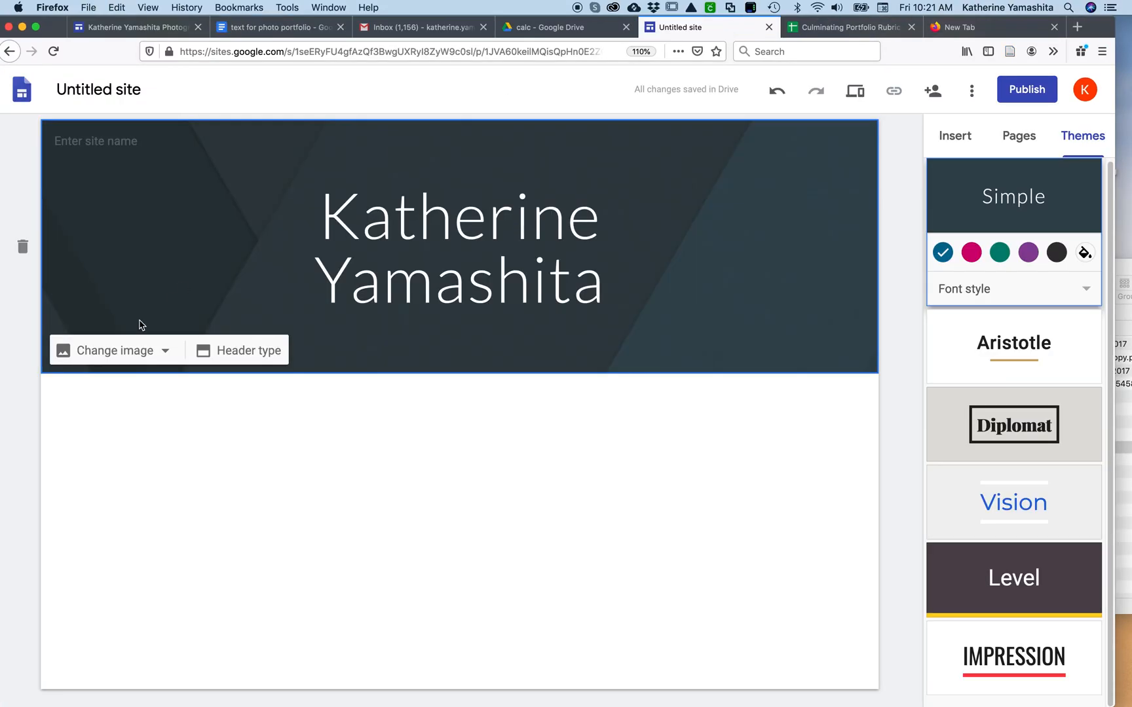
Replace the header background by uploading P1010141.jpg from the October 31, 2017 folder in photo portfolio files
left_click(95, 354)
left_click(95, 395)
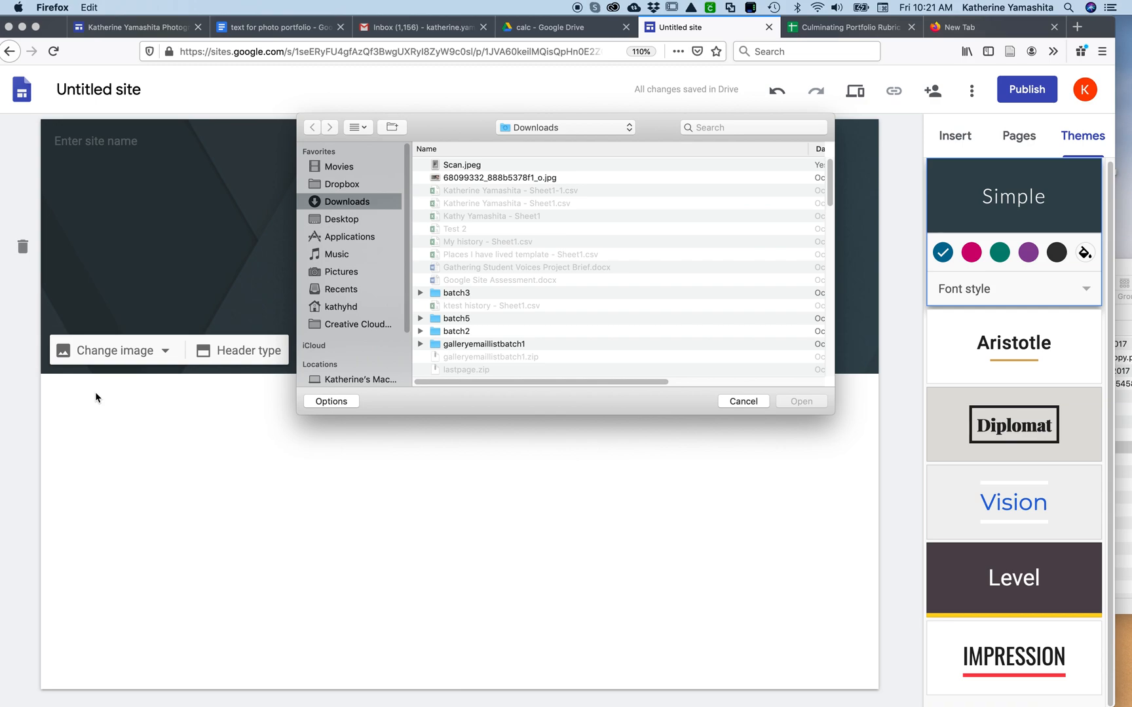
left_click(420, 178)
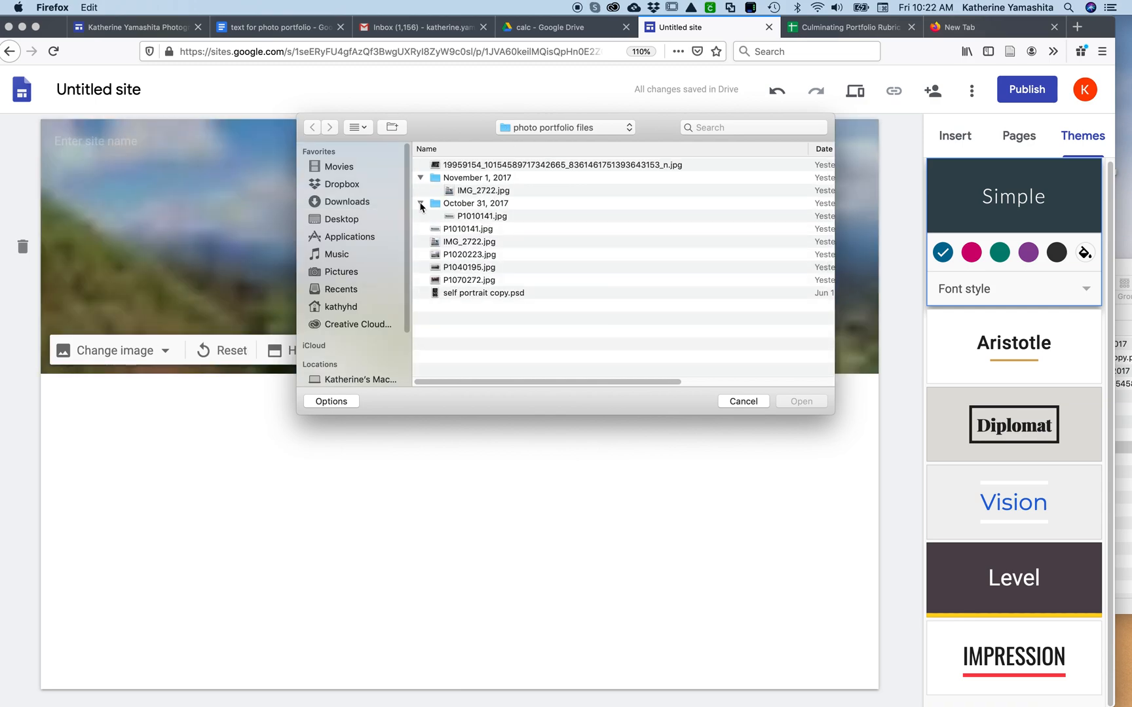
left_click(420, 203)
left_click(420, 203)
left_click(457, 216)
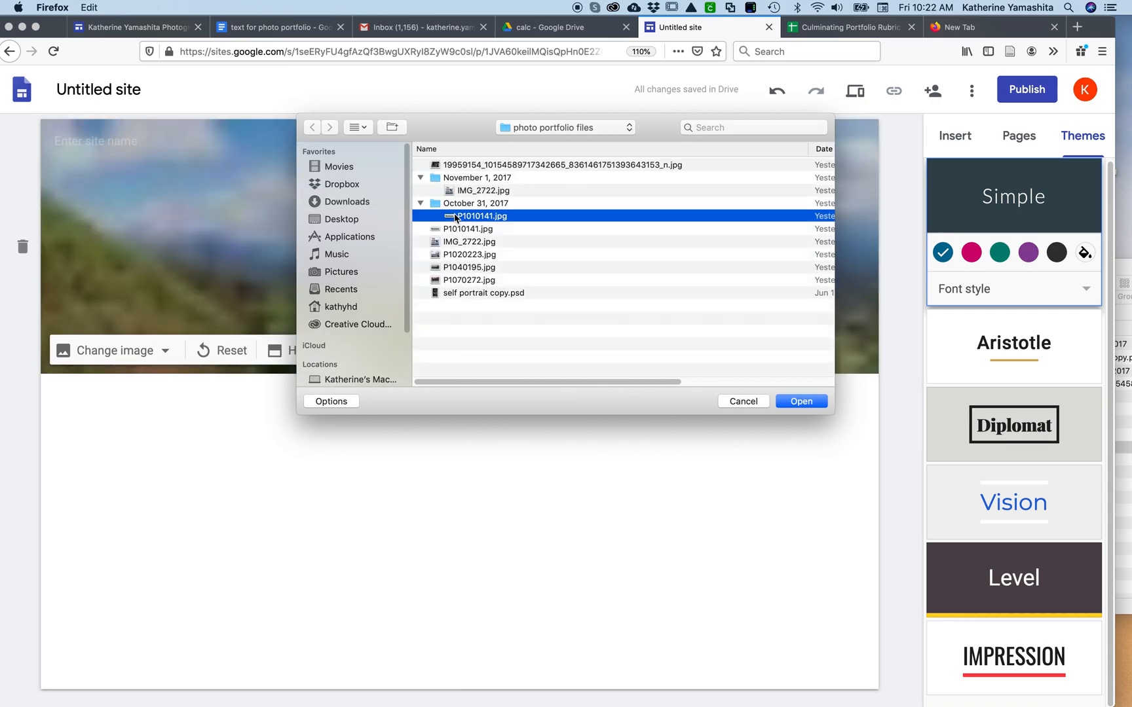
left_click(802, 405)
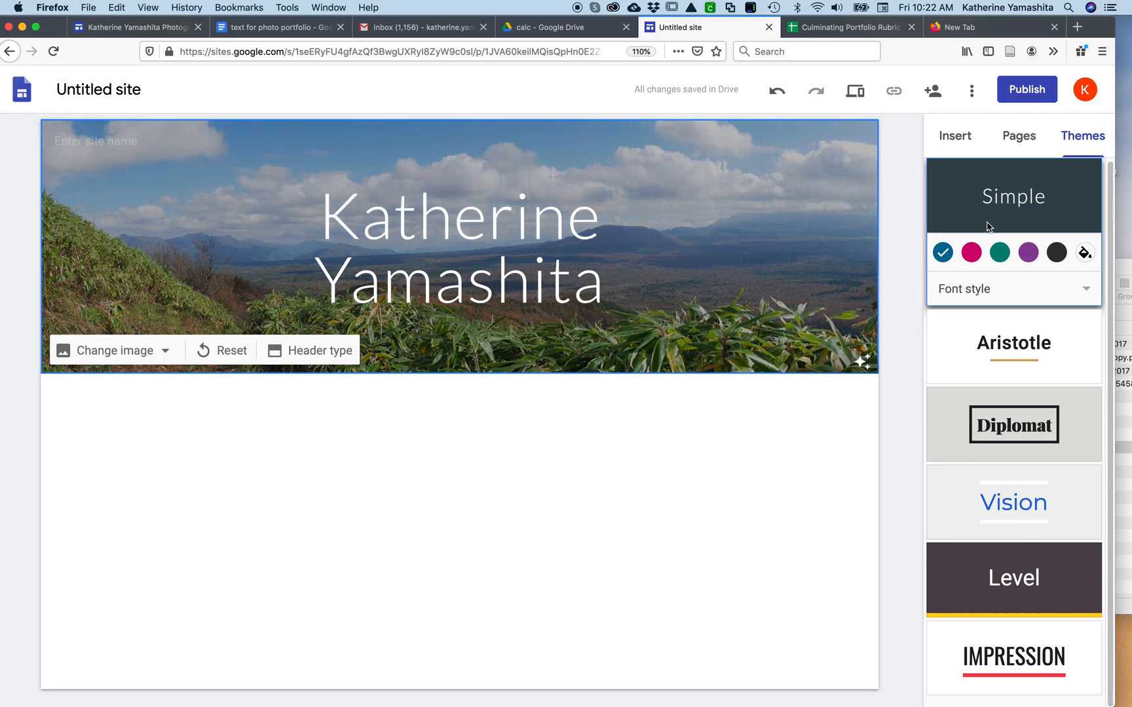
Insert the layout with one image beside a title and text into the page below the header
left_click(1019, 138)
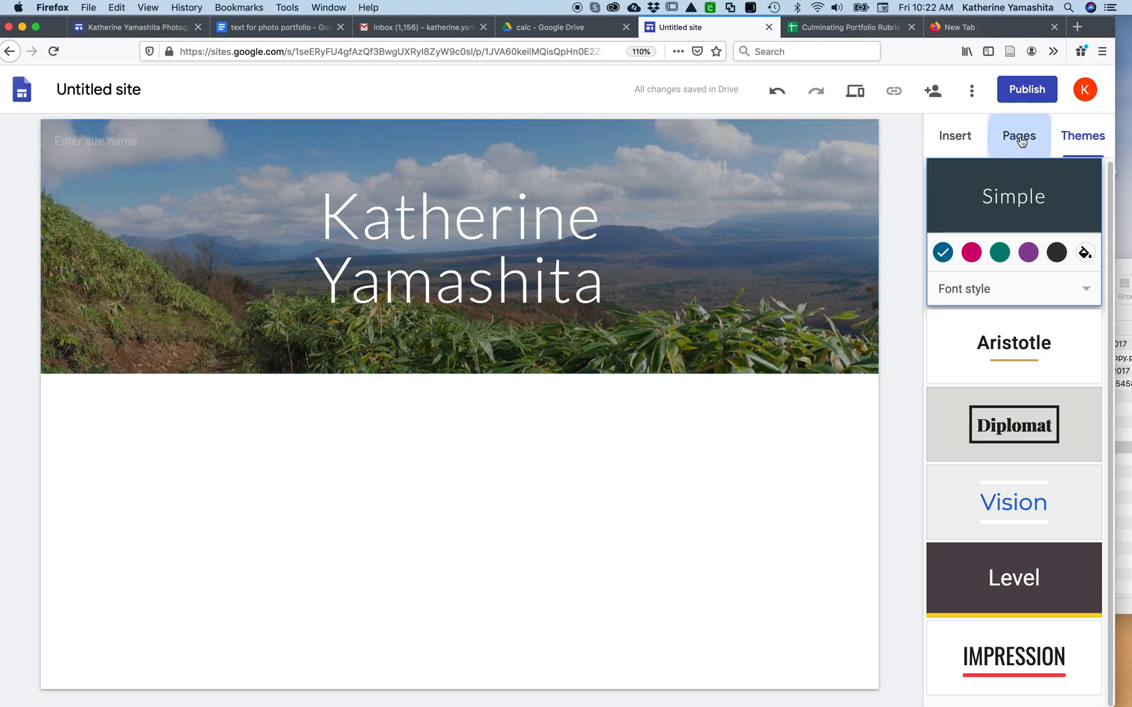
left_click(963, 139)
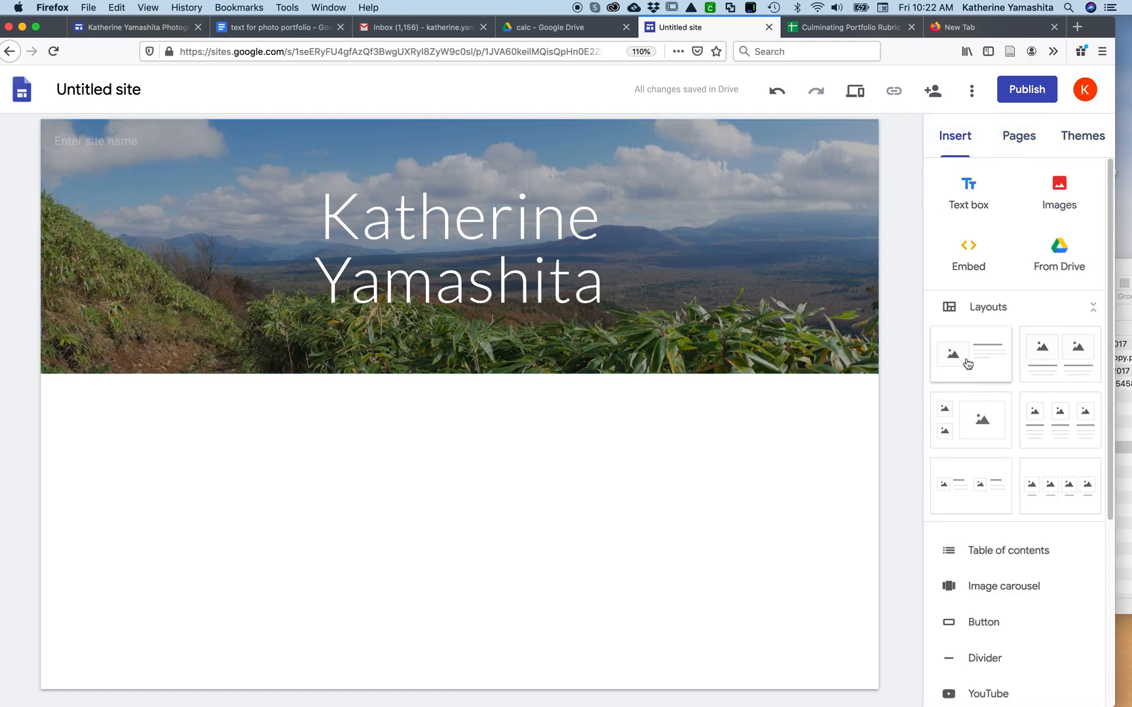
left_click_drag(968, 363, 498, 542)
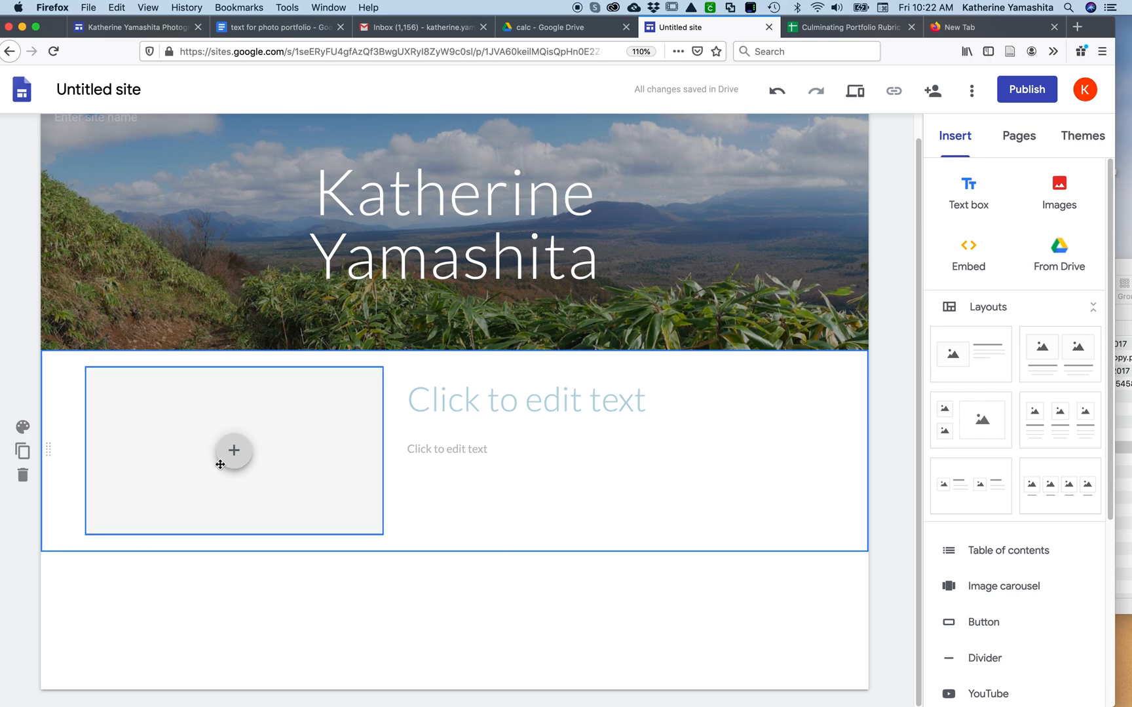
Enter "Artist Statement" as the title of the new layout section
left_click(524, 397)
type("Art")
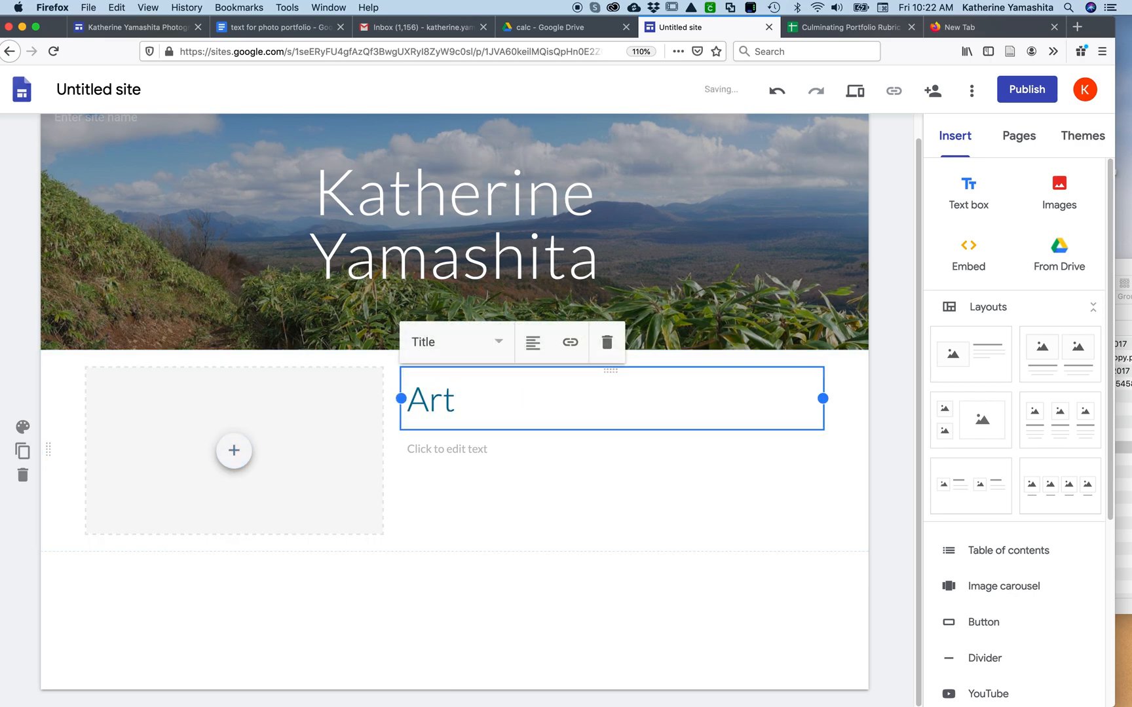
type("ist Staate")
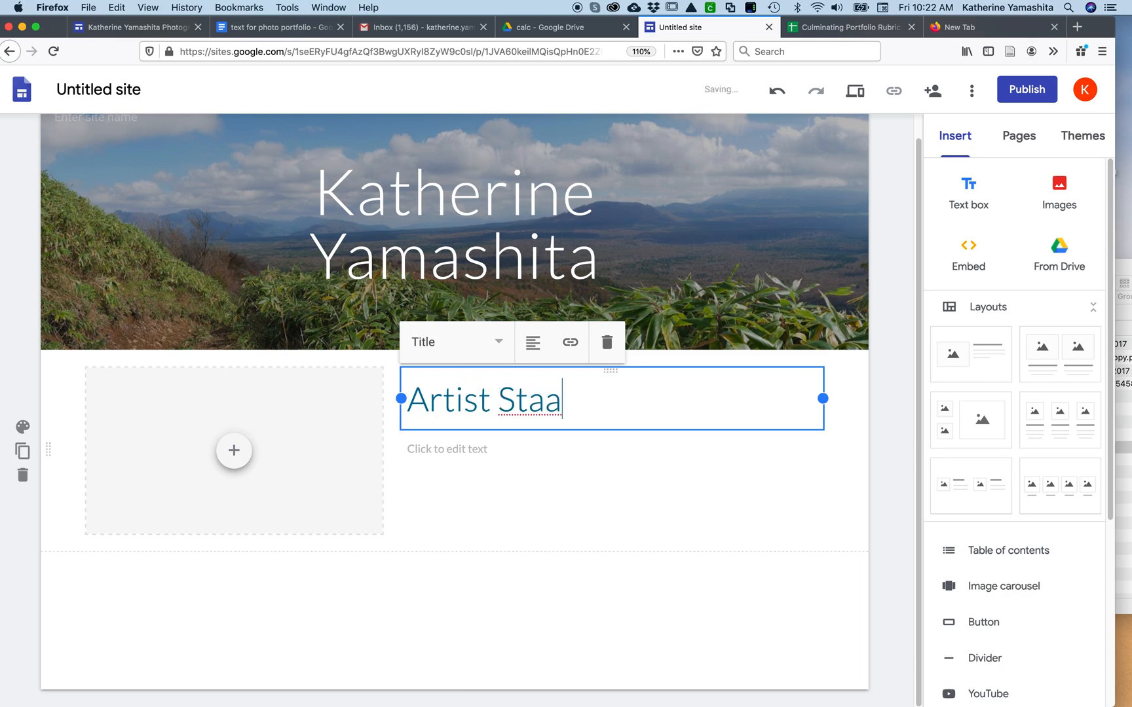
key("BackSpace")
key("BackSpace")
key("BackSpace")
type("tement")
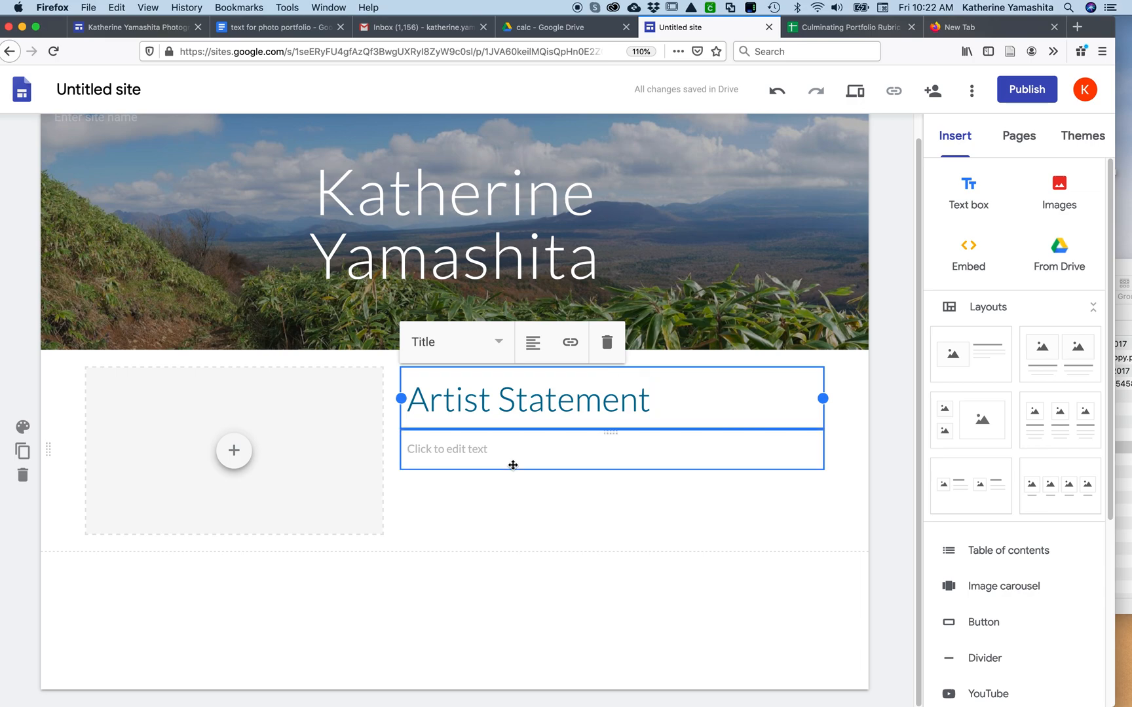
Copy the artist statement paragraphs from the text for photo portfolio Google Doc into the body text under the Artist Statement title
left_click(266, 29)
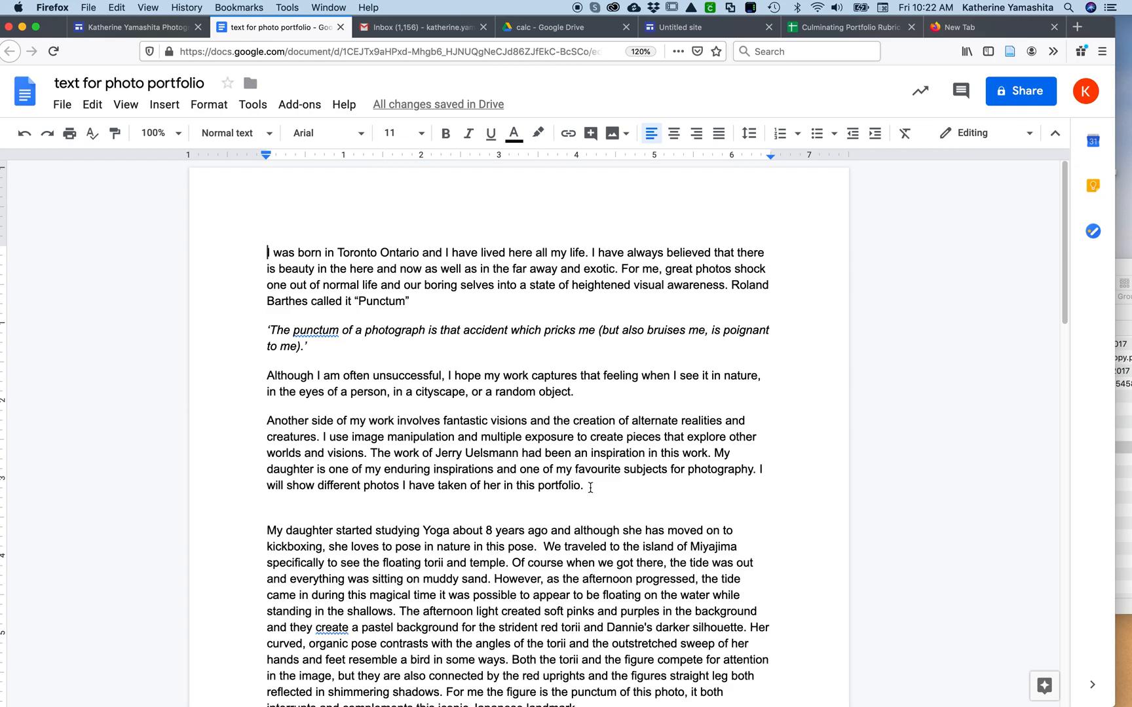
left_click_drag(593, 488, 265, 248)
key("super+c")
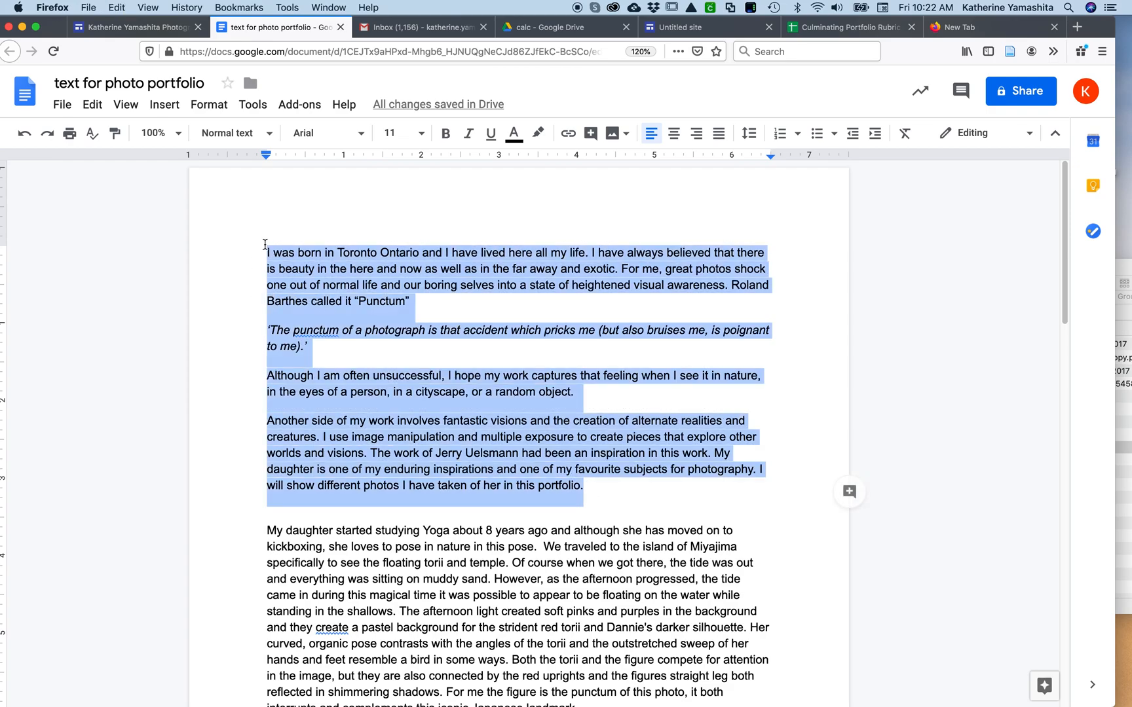
left_click(681, 27)
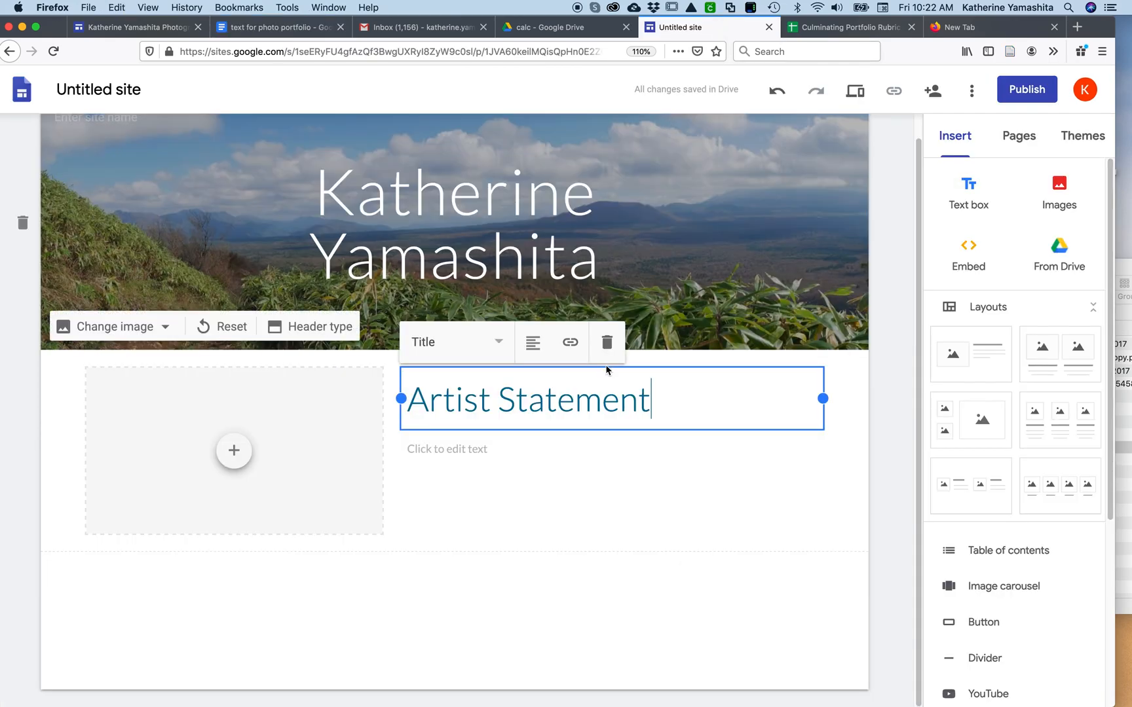
left_click(520, 477)
left_click(513, 458)
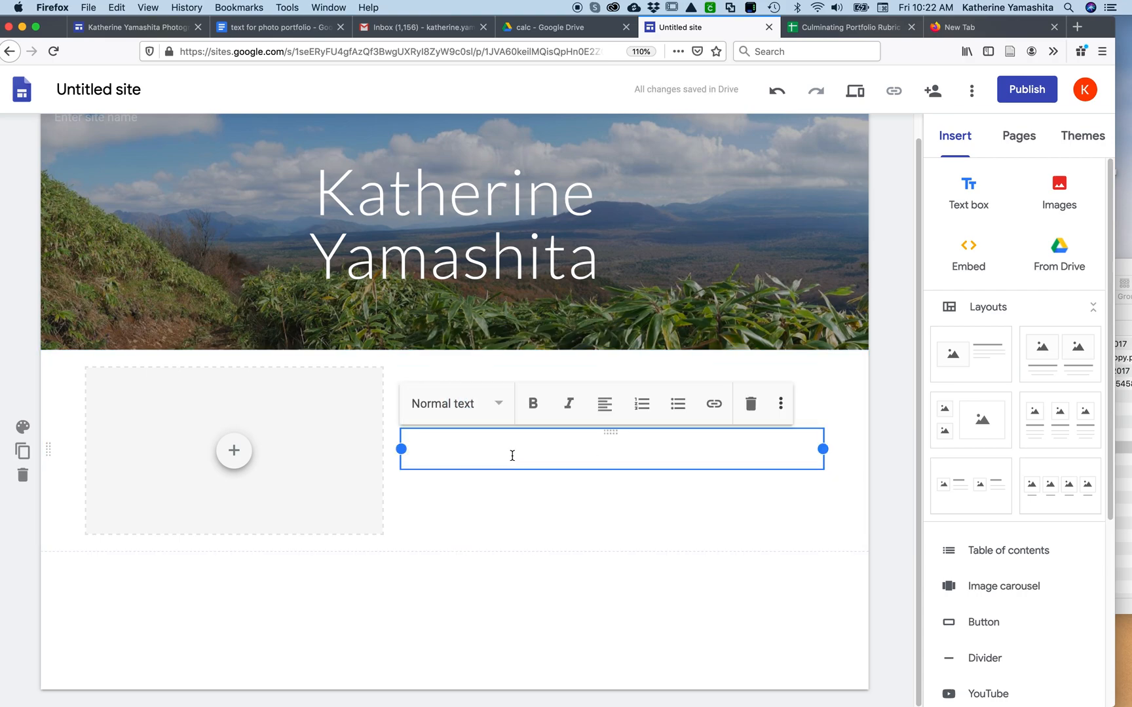
key("super+v")
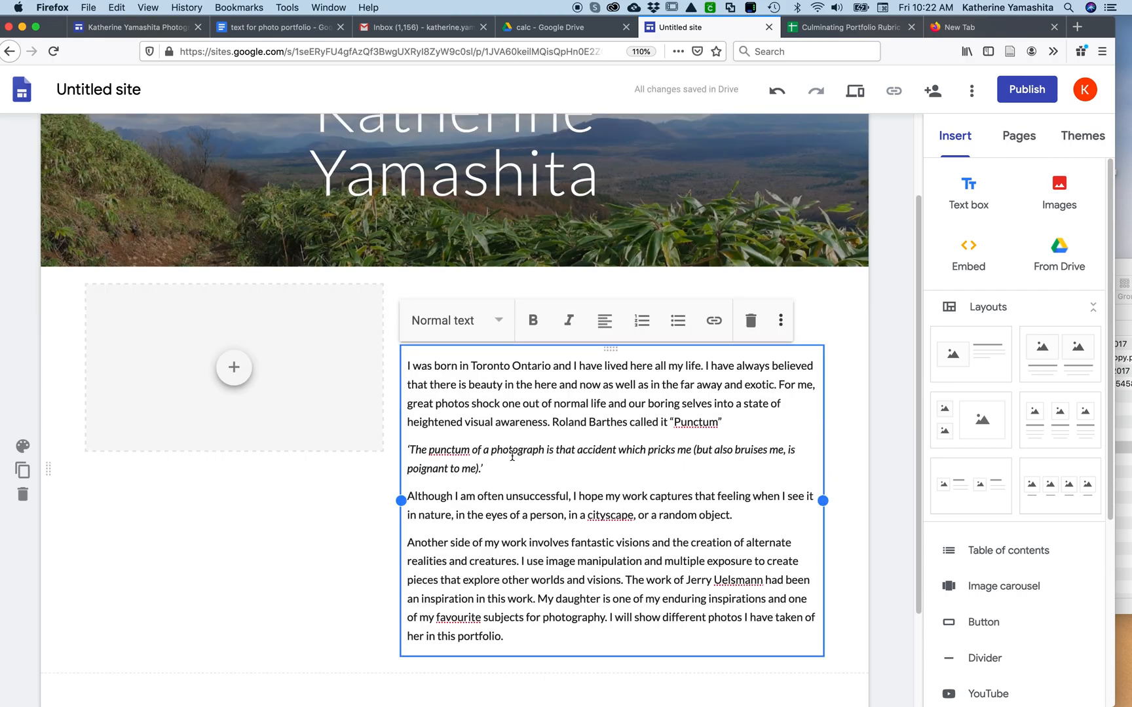
Upload self portrait.jpg from the Pictures folder into the image placeholder beside the artist statement
left_click(235, 372)
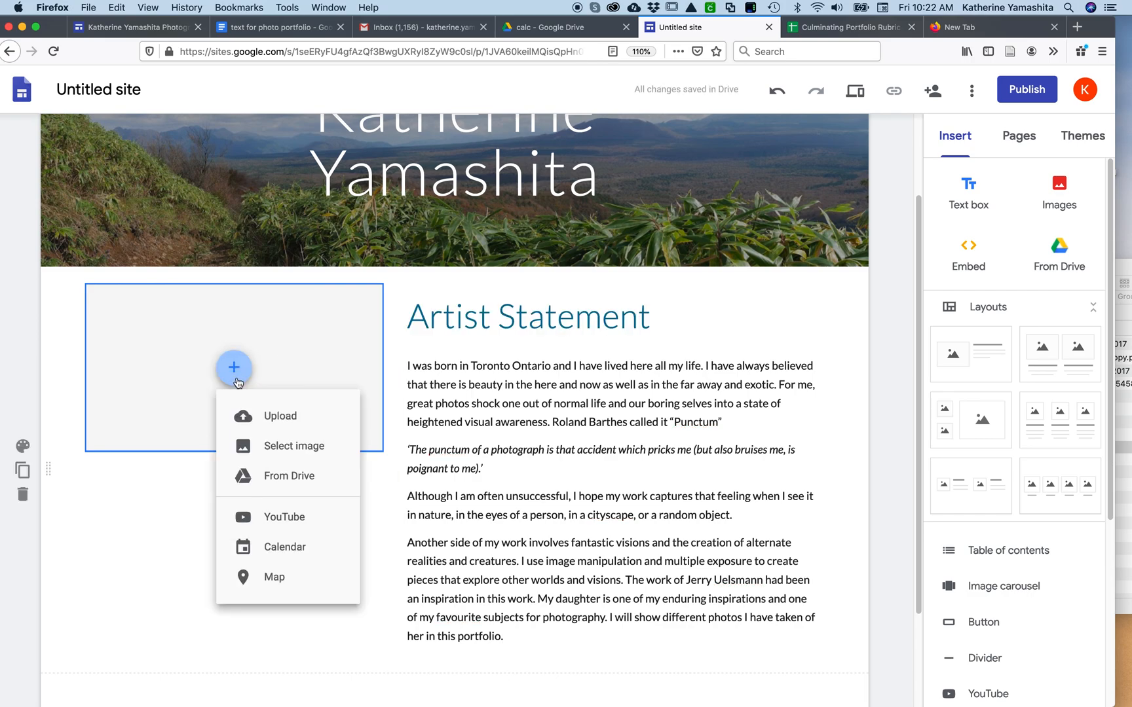
left_click(237, 415)
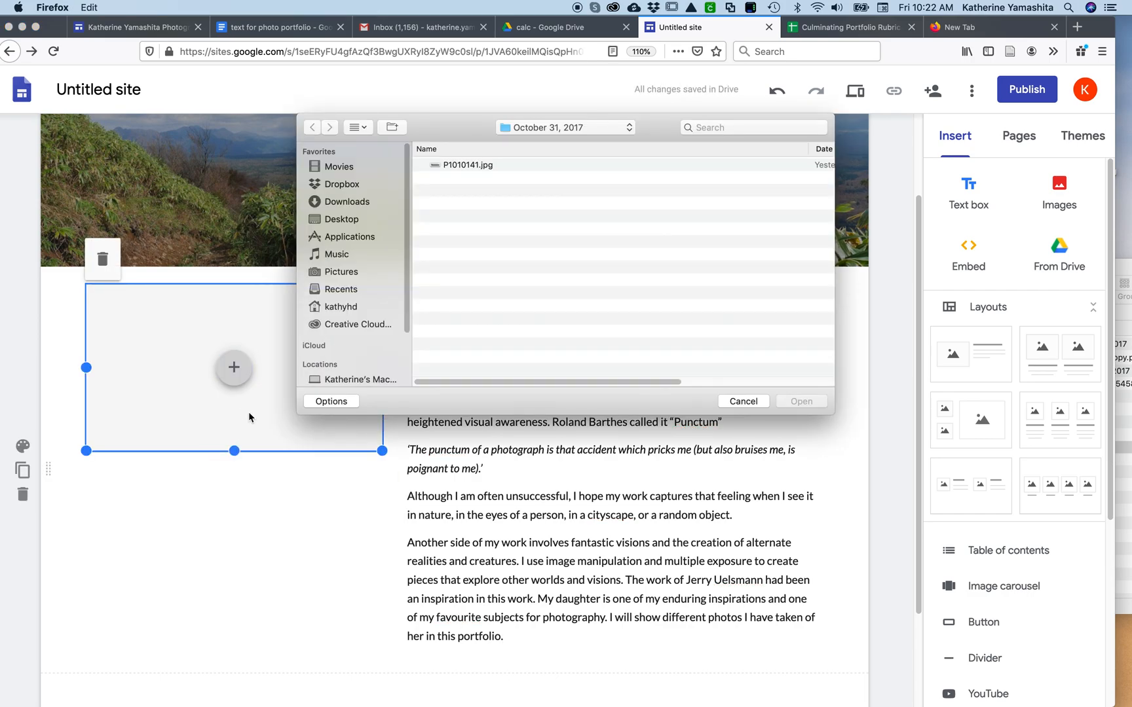
left_click(573, 128)
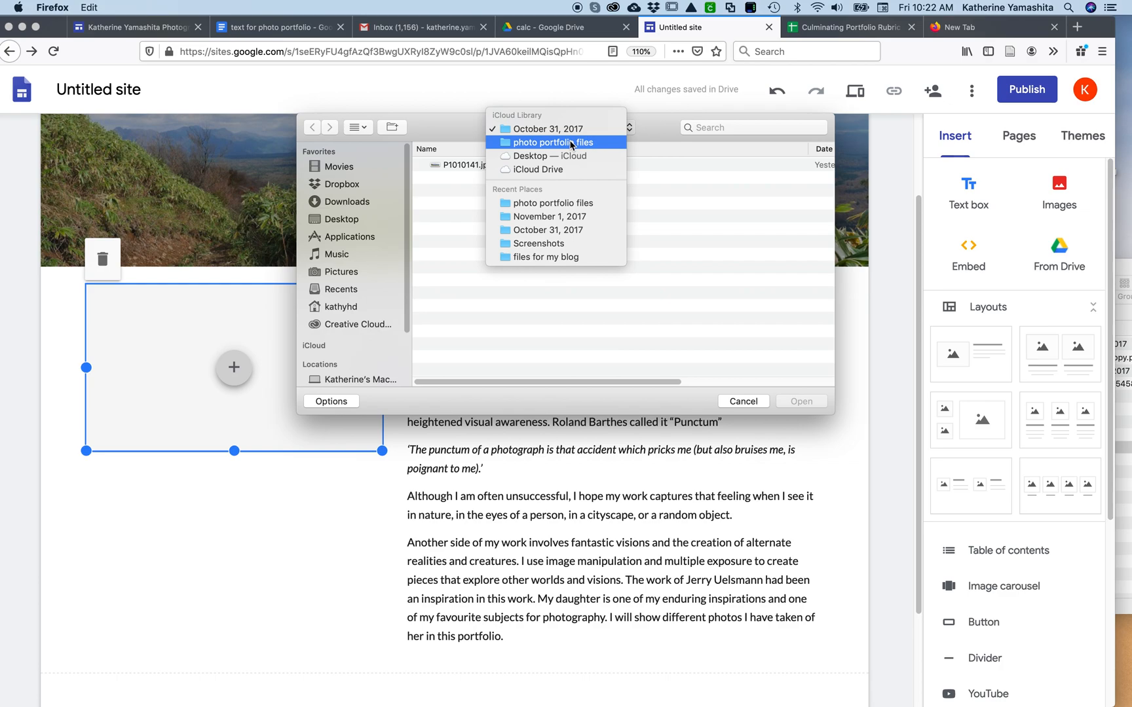
left_click(570, 145)
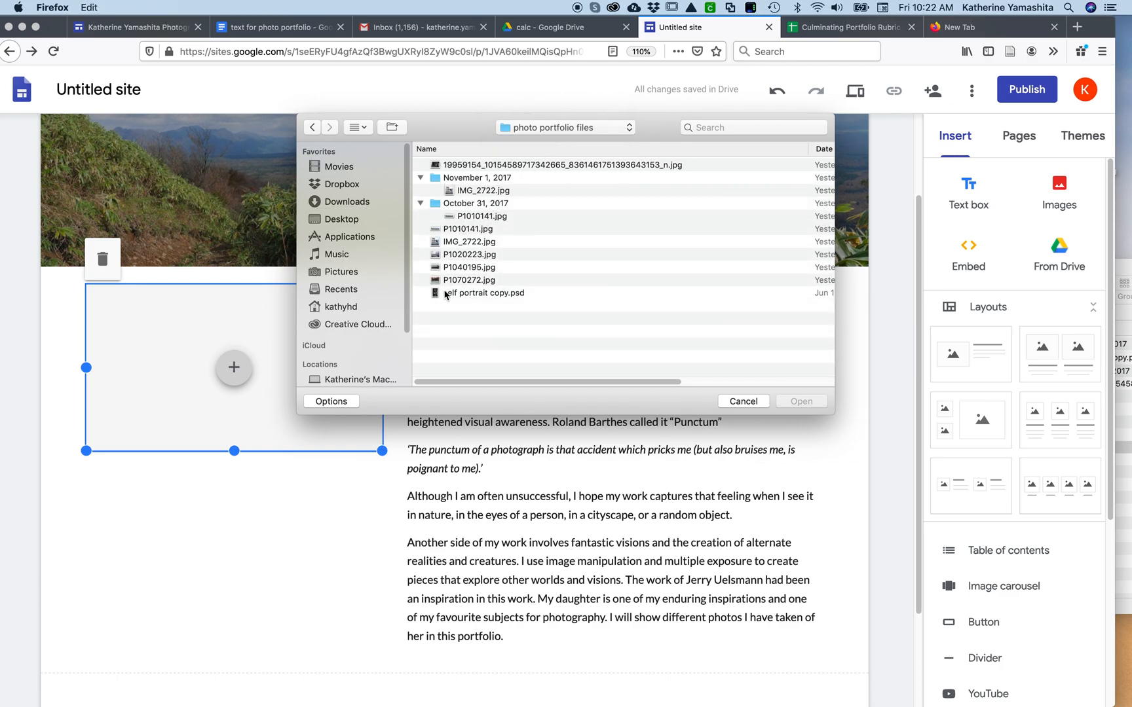
left_click(445, 295)
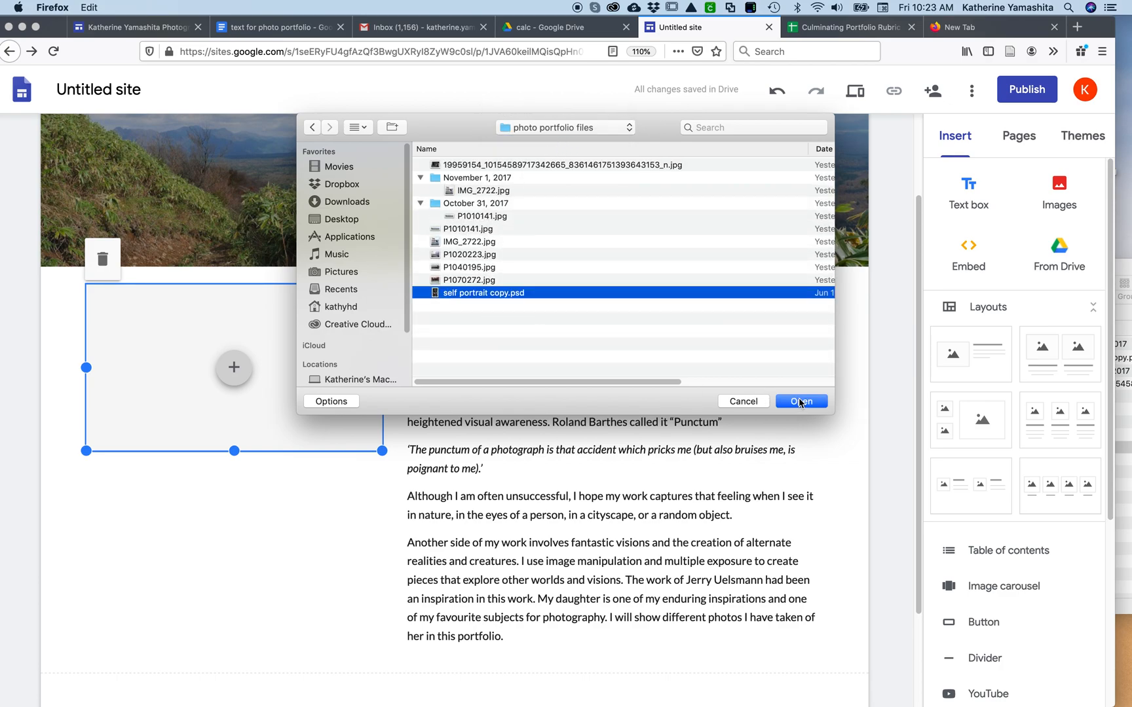
left_click(340, 273)
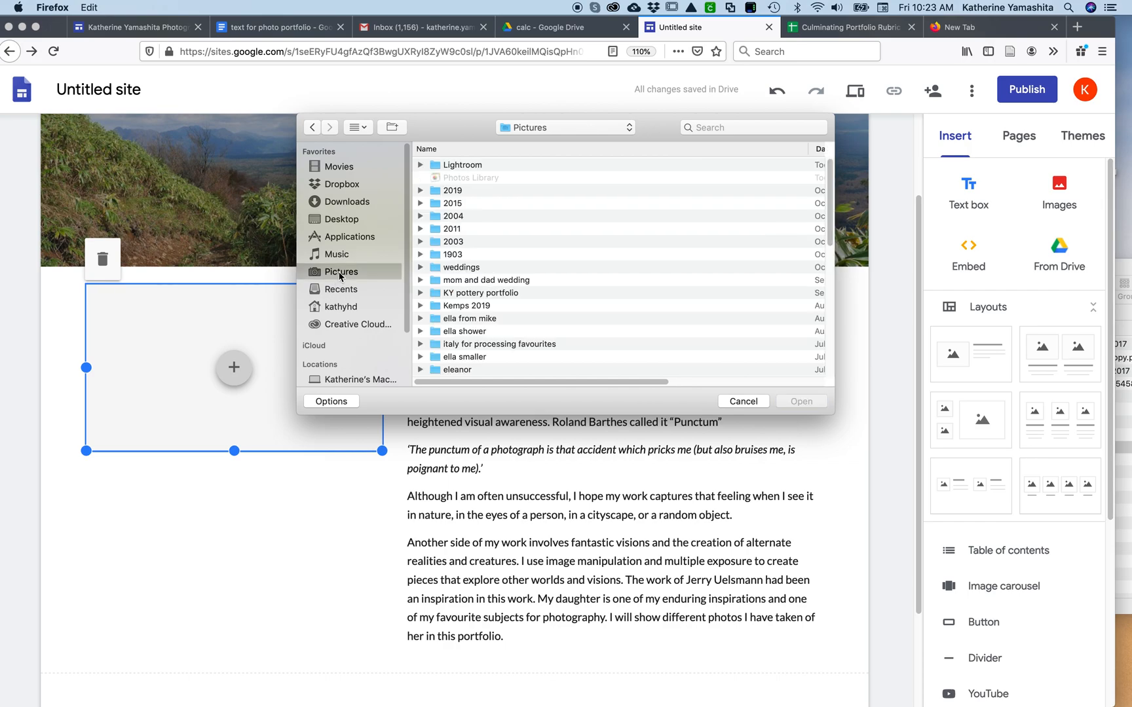
scroll(487, 299, "down", 15)
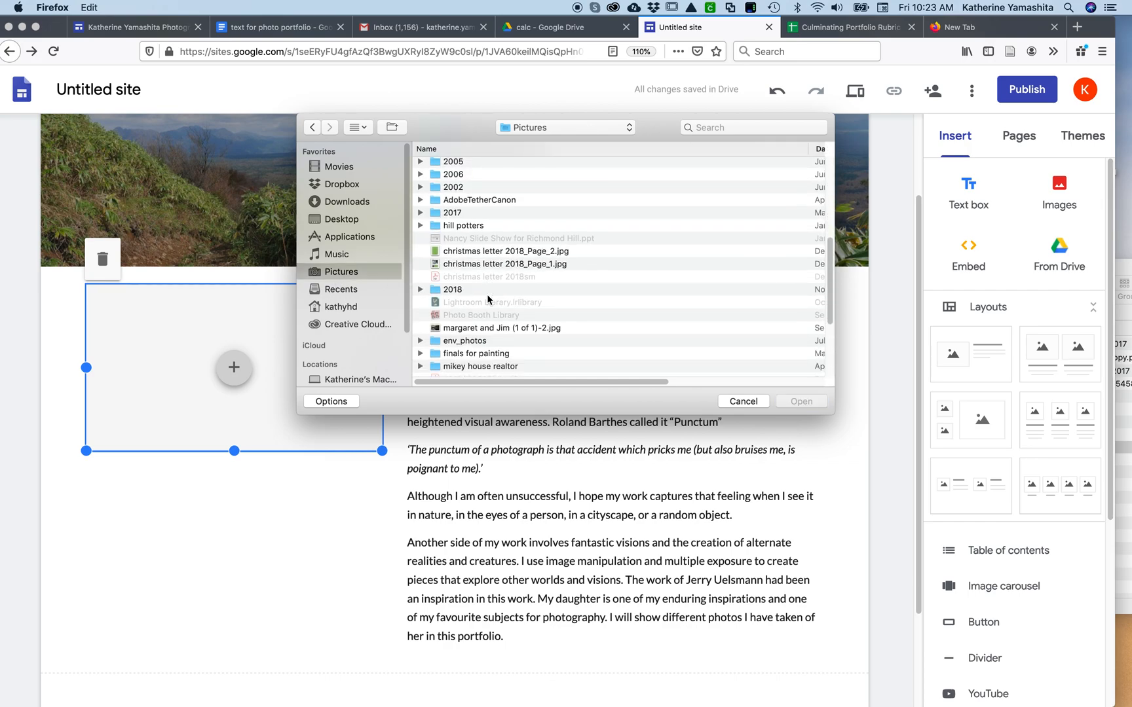
scroll(487, 299, "down", 2)
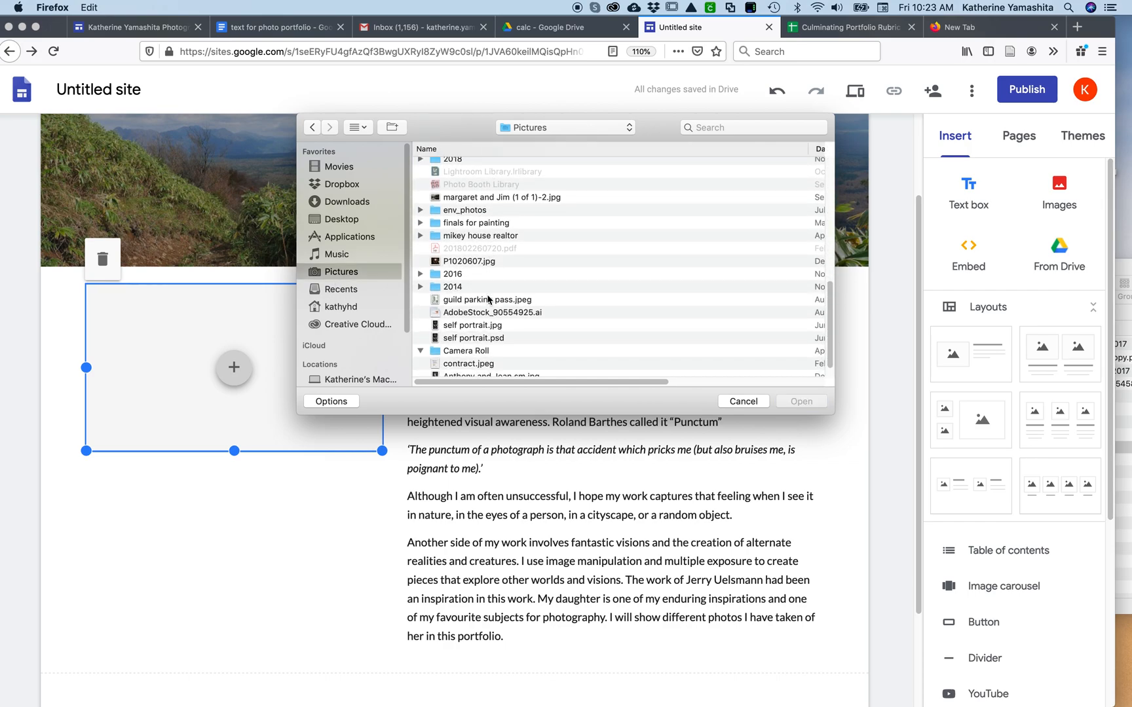
scroll(488, 299, "down", 2)
left_click(470, 308)
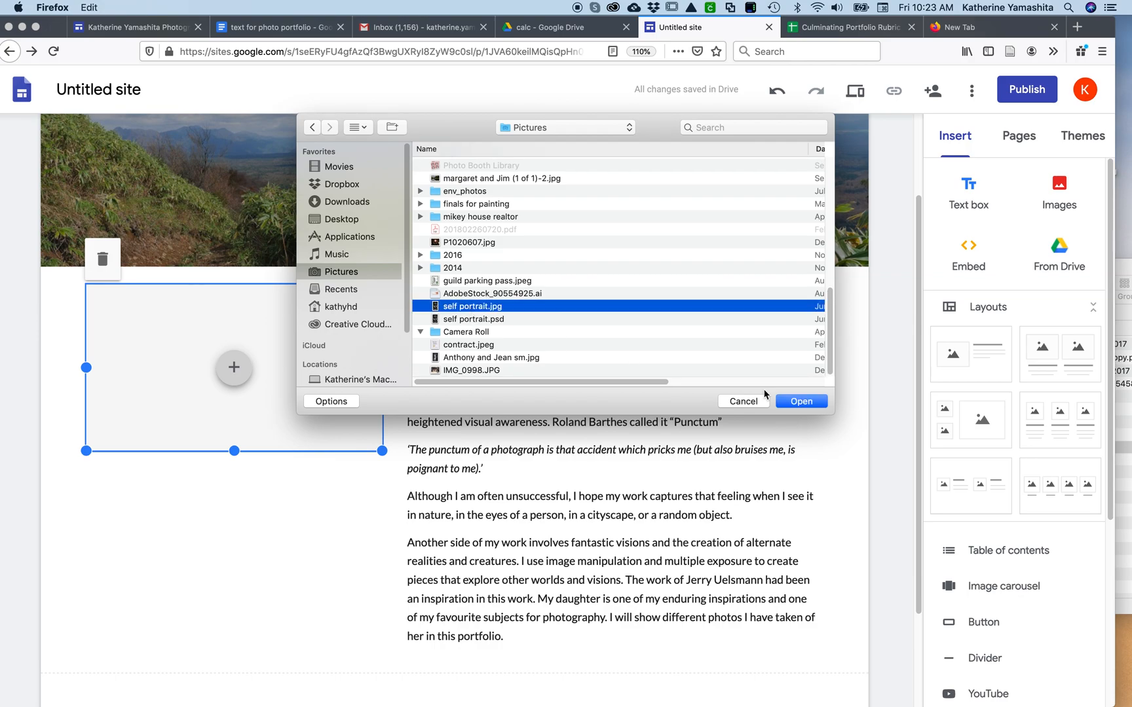
left_click(801, 402)
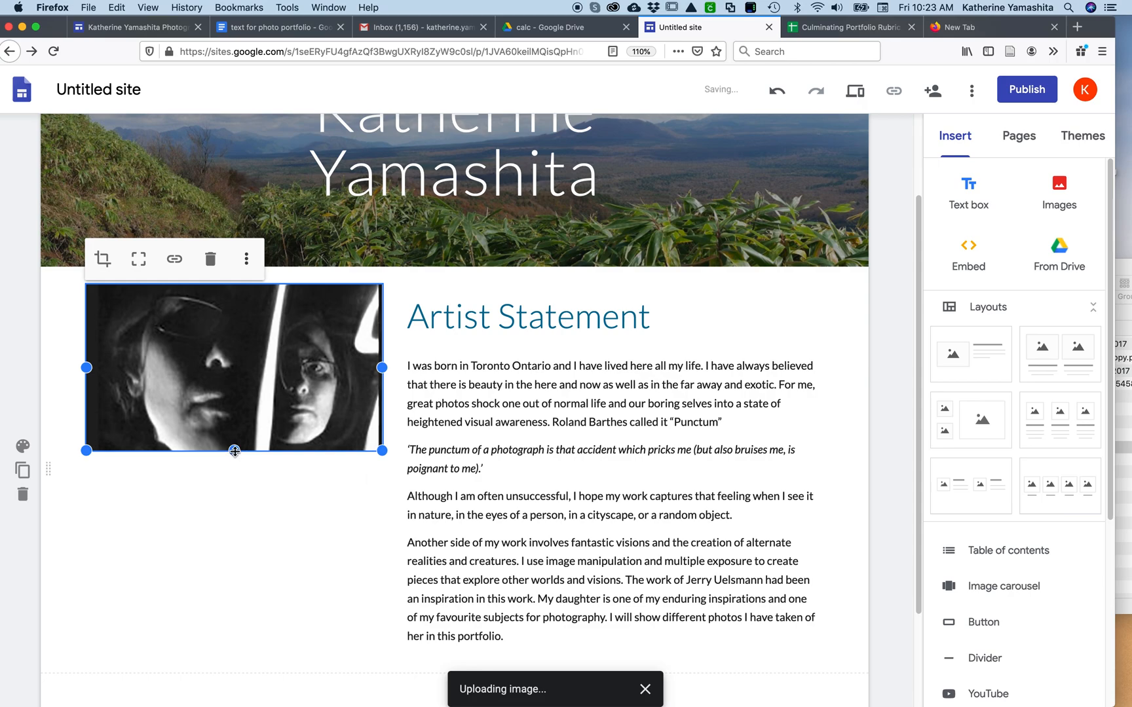
Extend the self portrait's frame downward to match the height of the artist statement text, and deselect the image
left_click_drag(234, 450, 234, 657)
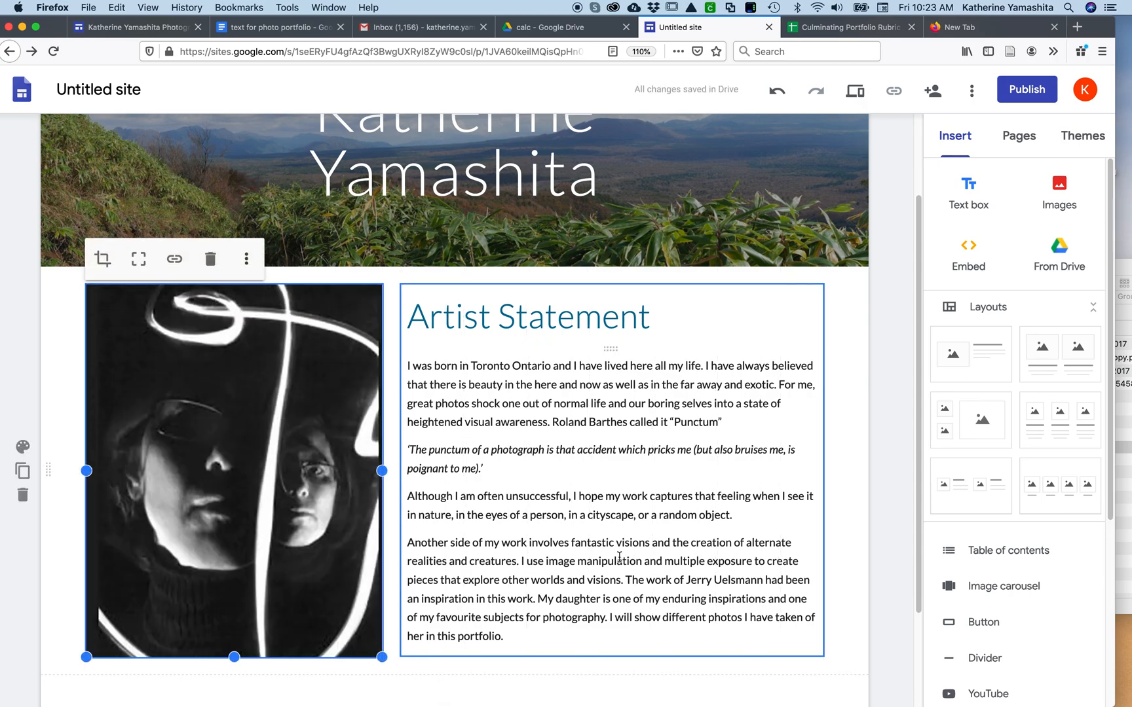
scroll(619, 557, "down", 3)
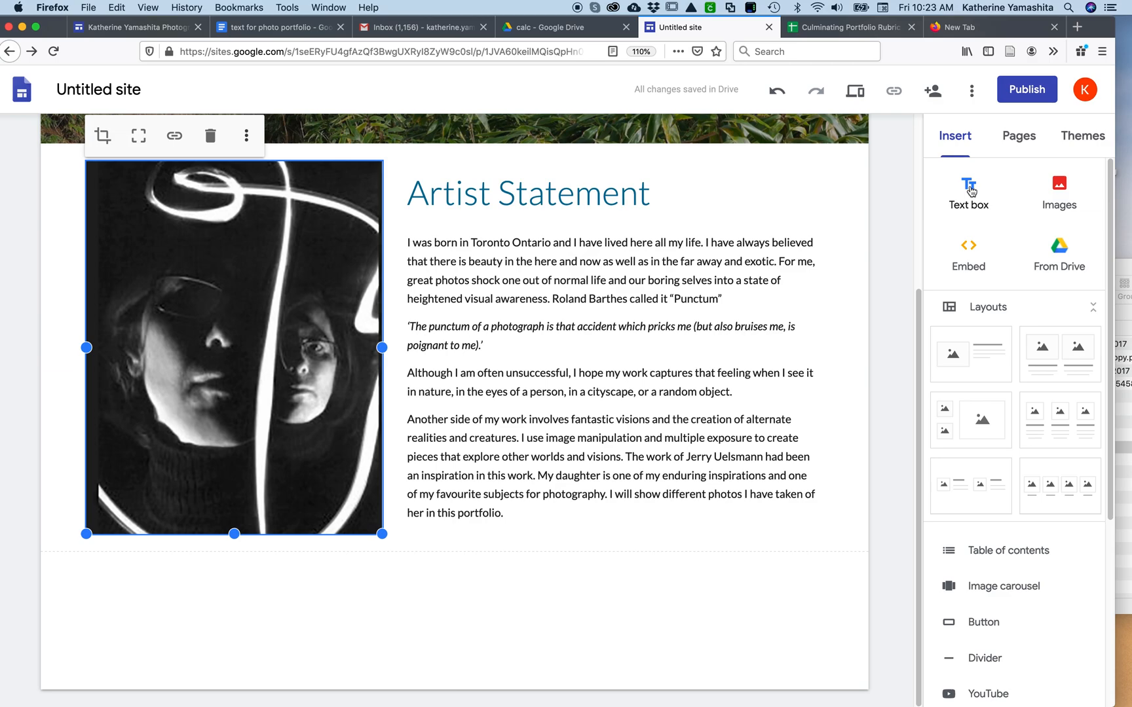
left_click(845, 289)
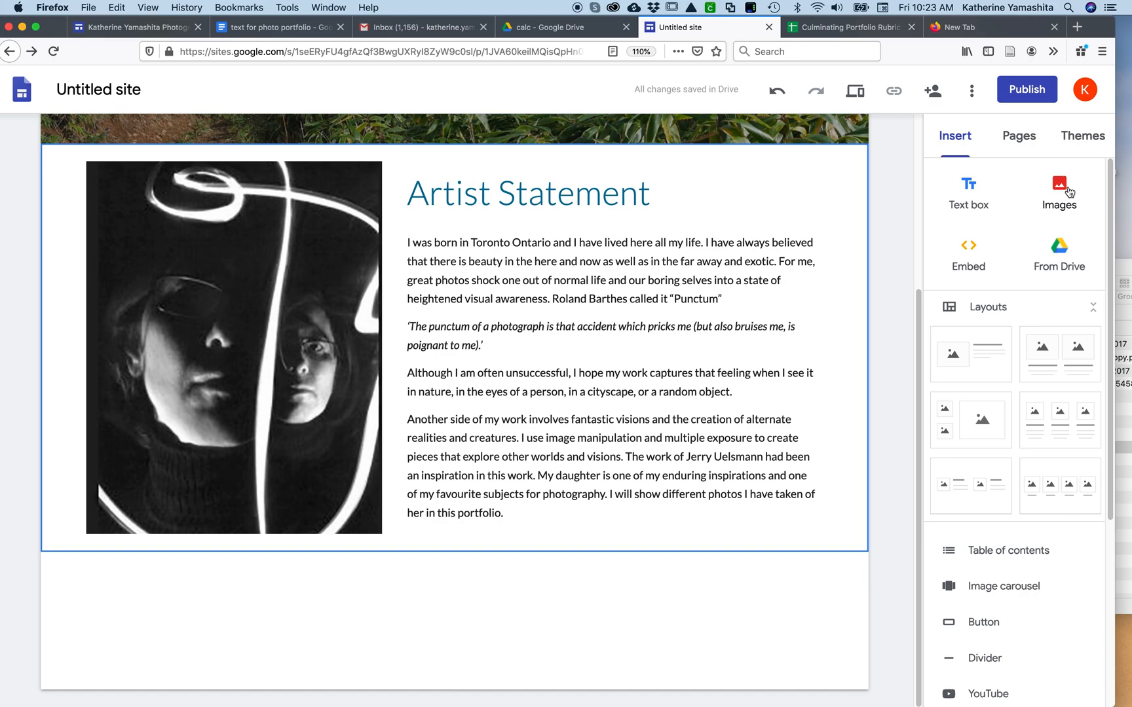
Add a text box reading "Portfolio" below the artist statement section, centred and in the Heading style
left_click(974, 194)
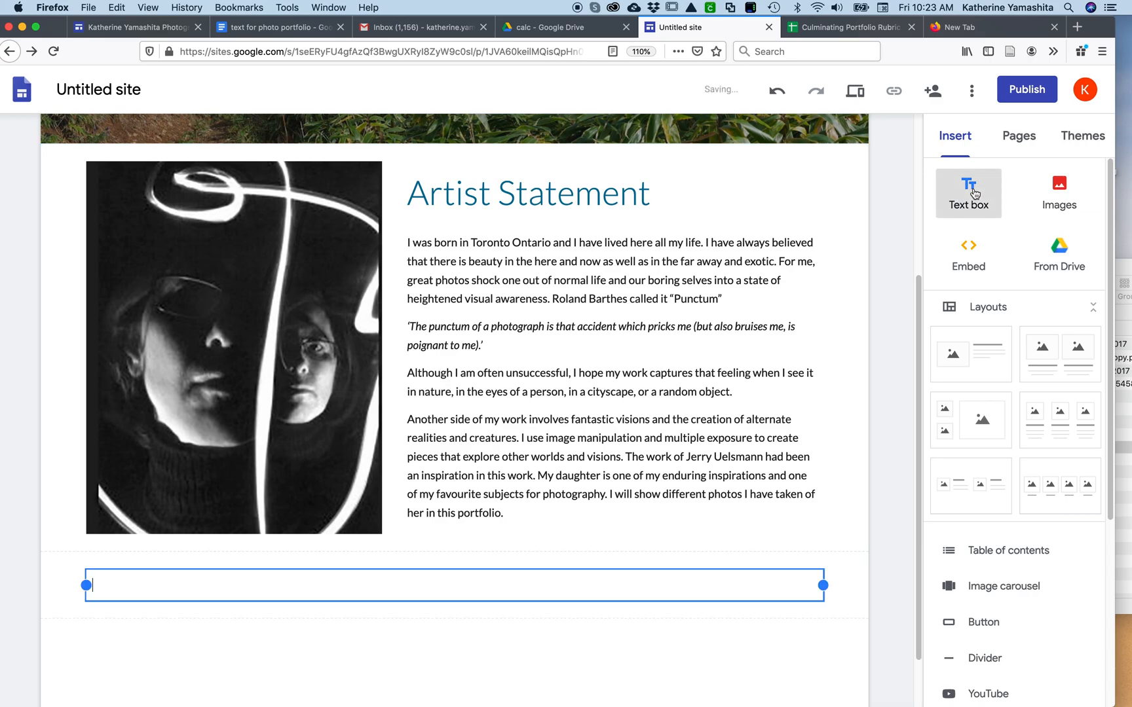
type("Portfolio")
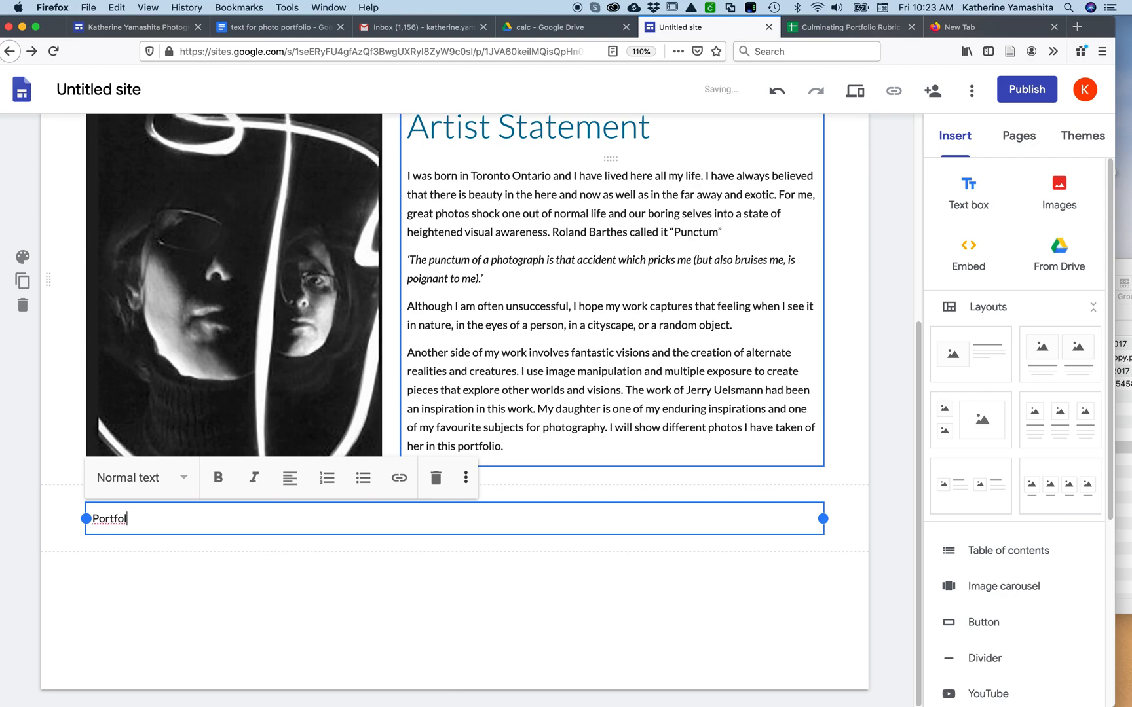
left_click(294, 485)
left_click(291, 517)
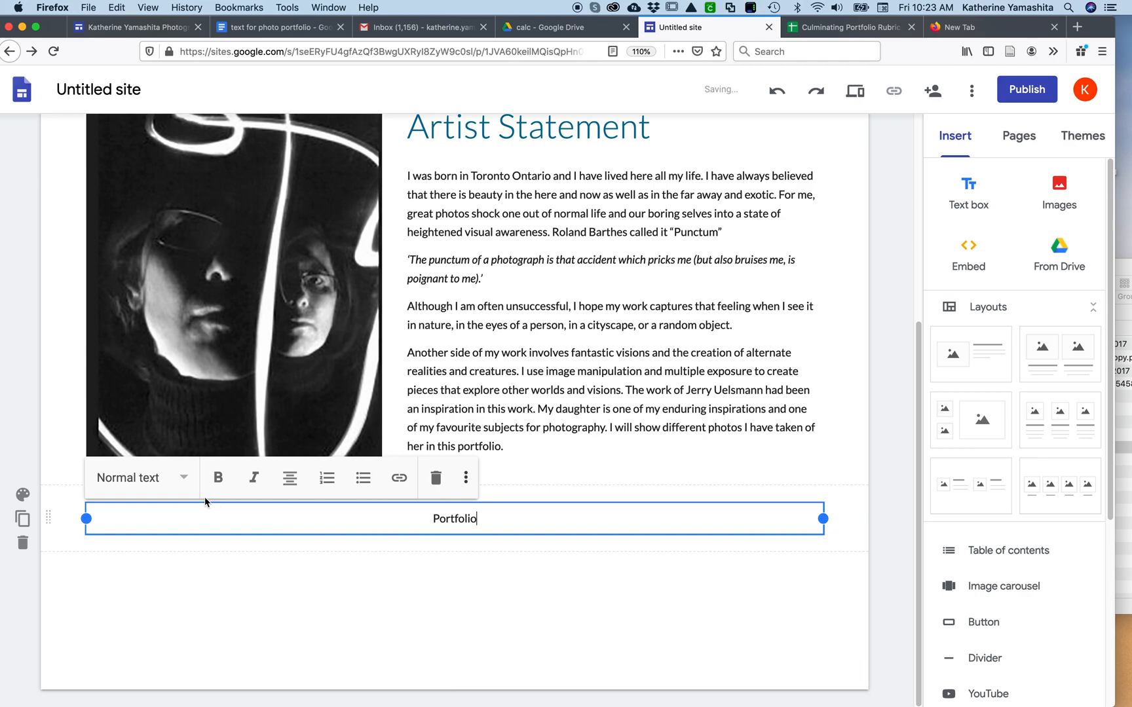
left_click(181, 478)
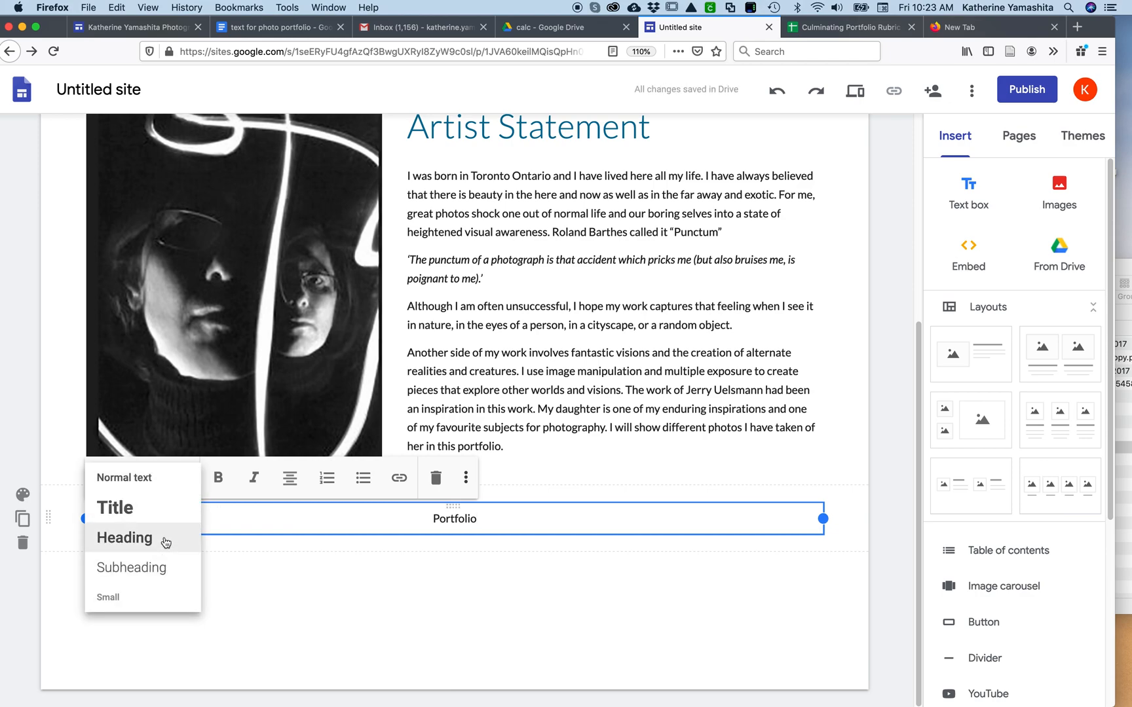
left_click(165, 541)
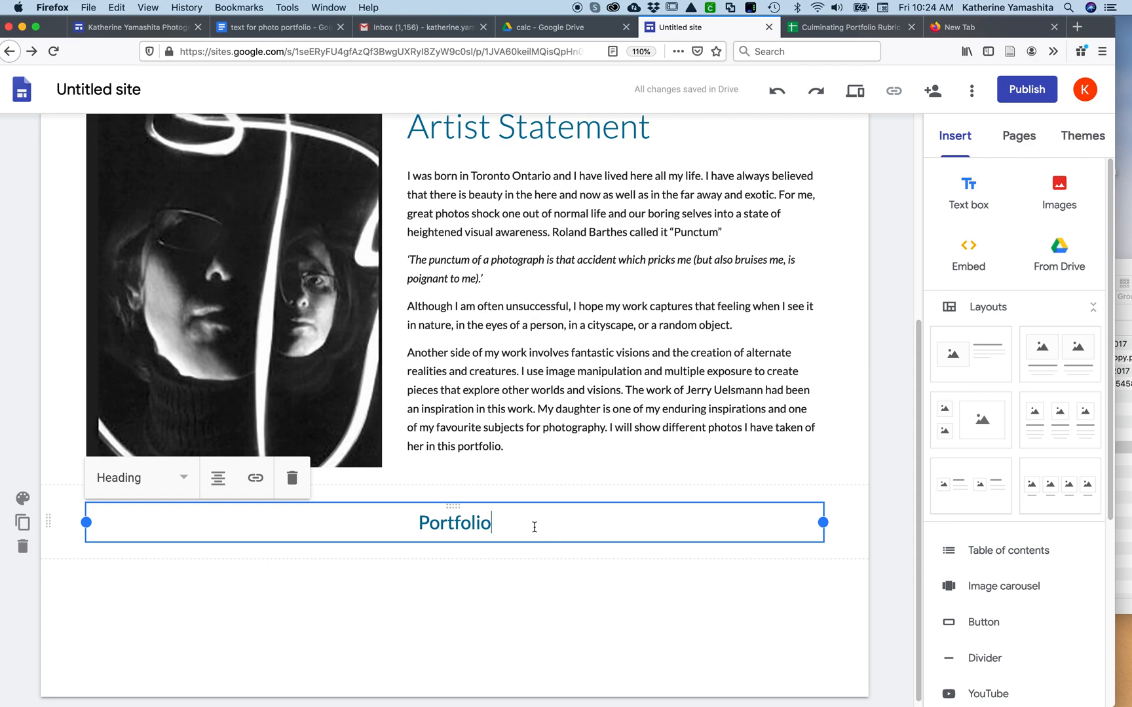
Upload the image IMG_2722.jpg from the photo portfolio files folder on the Desktop below the Portfolio heading
left_click(1059, 192)
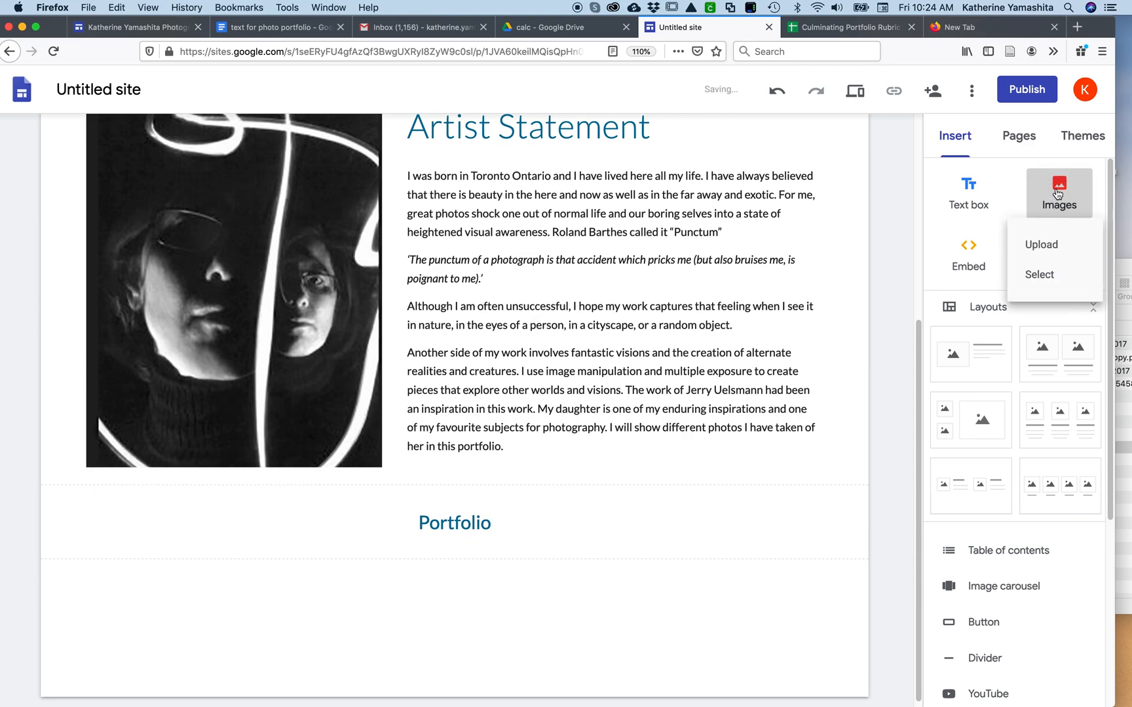
left_click(1042, 246)
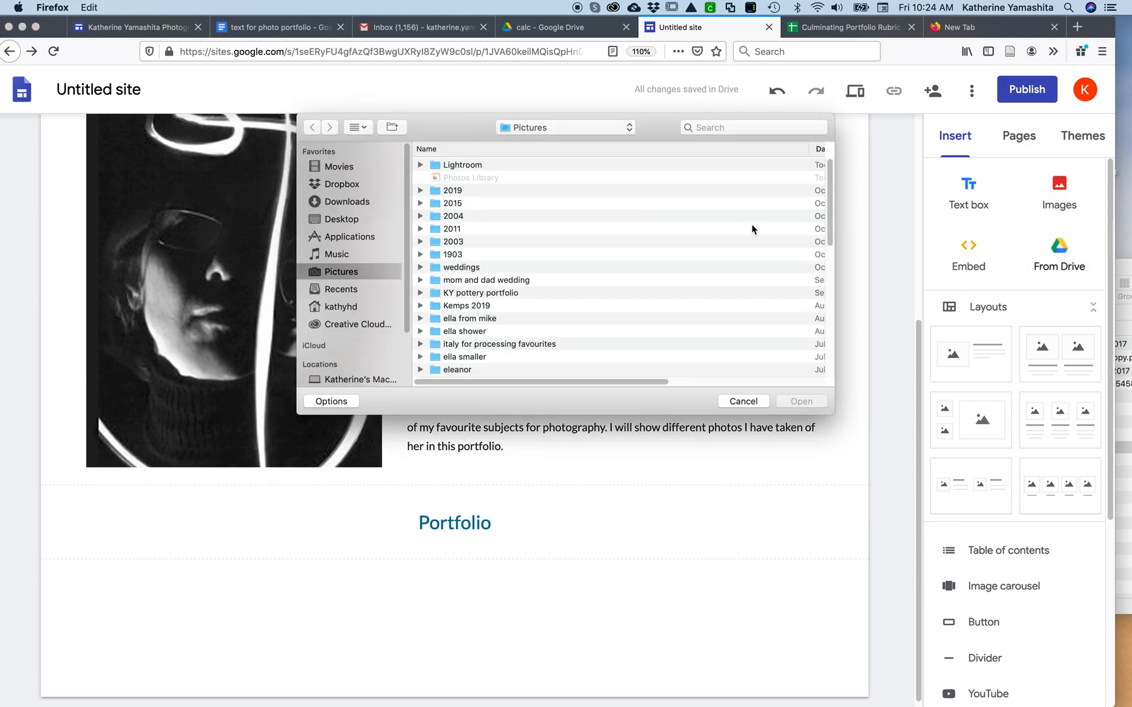
left_click(342, 223)
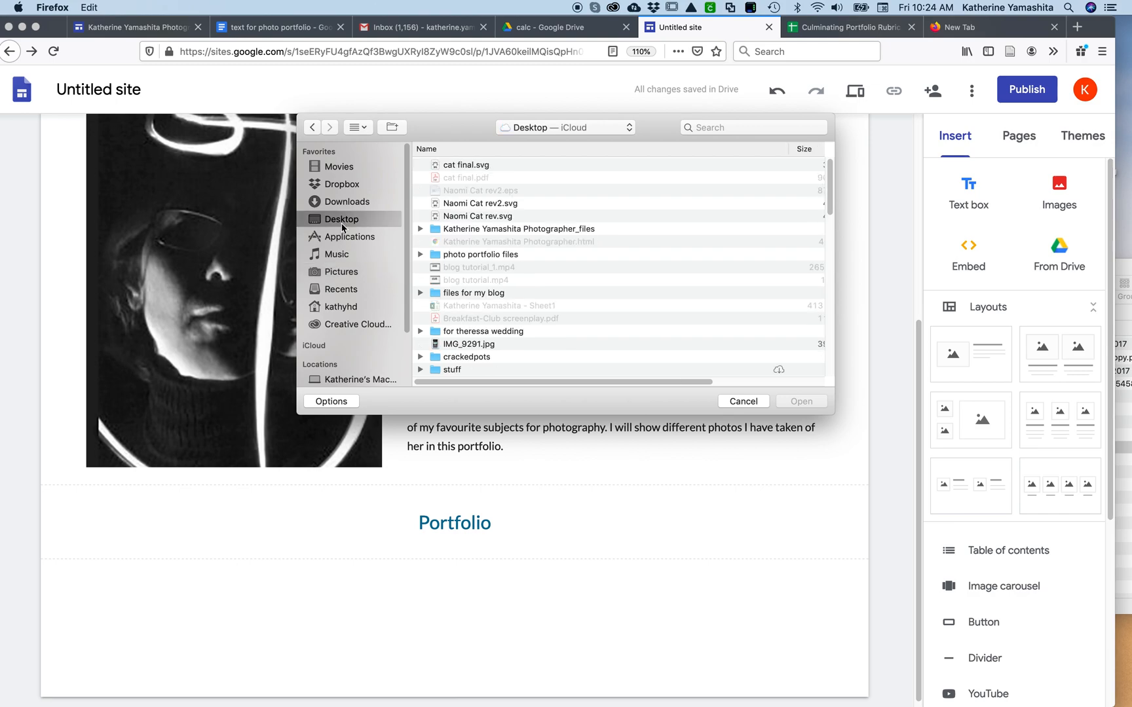
double_click(492, 254)
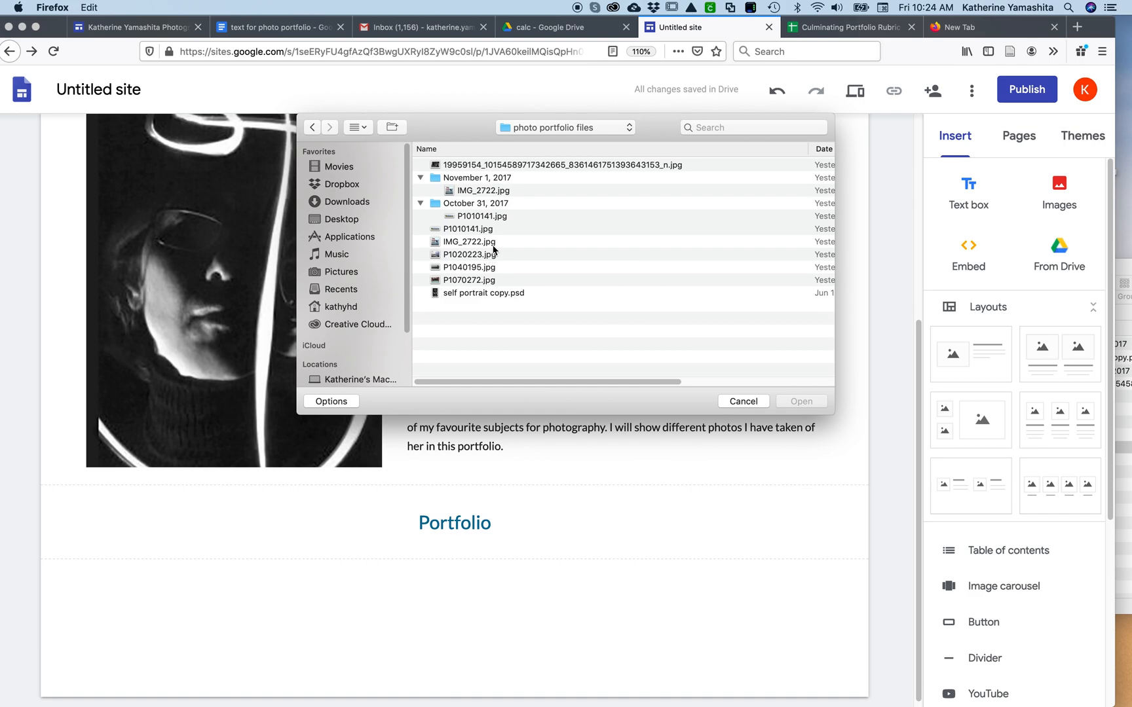
left_click(478, 243)
left_click(803, 398)
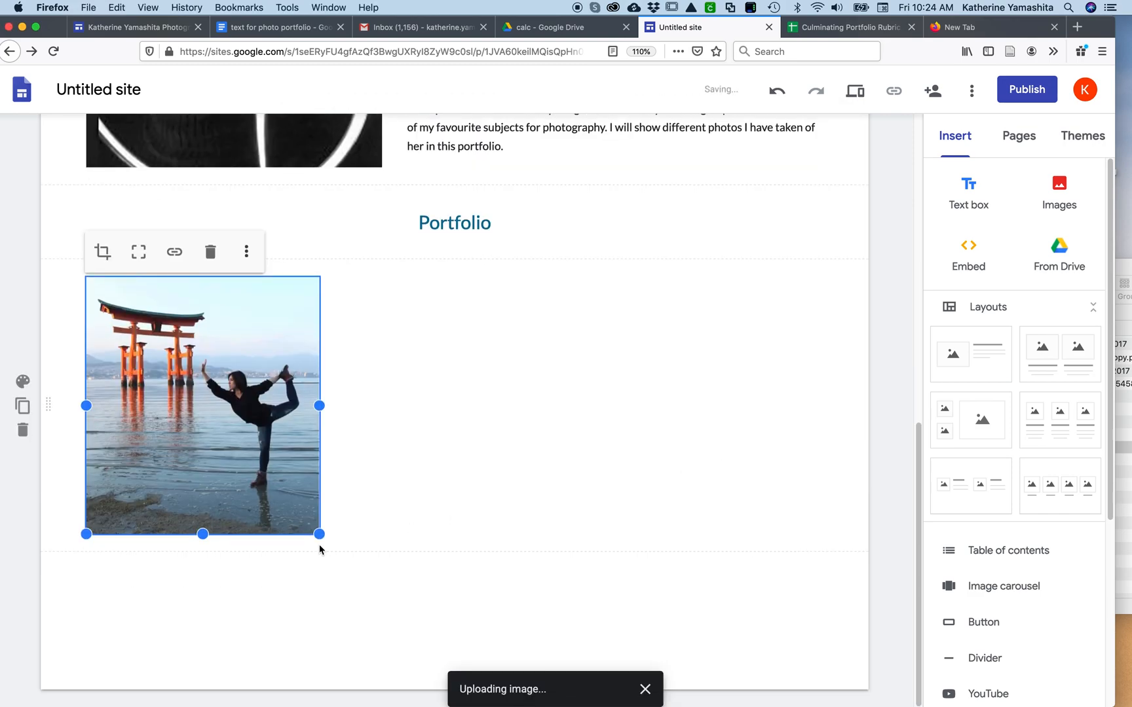
Enlarge the torii photo to the full content width and extend its frame downward to show the whole gate and figure
left_click_drag(319, 534, 712, 604)
mouse_move(817, 640)
left_mouse_down()
mouse_move(882, 655)
mouse_move(808, 624)
mouse_move(823, 626)
left_mouse_up()
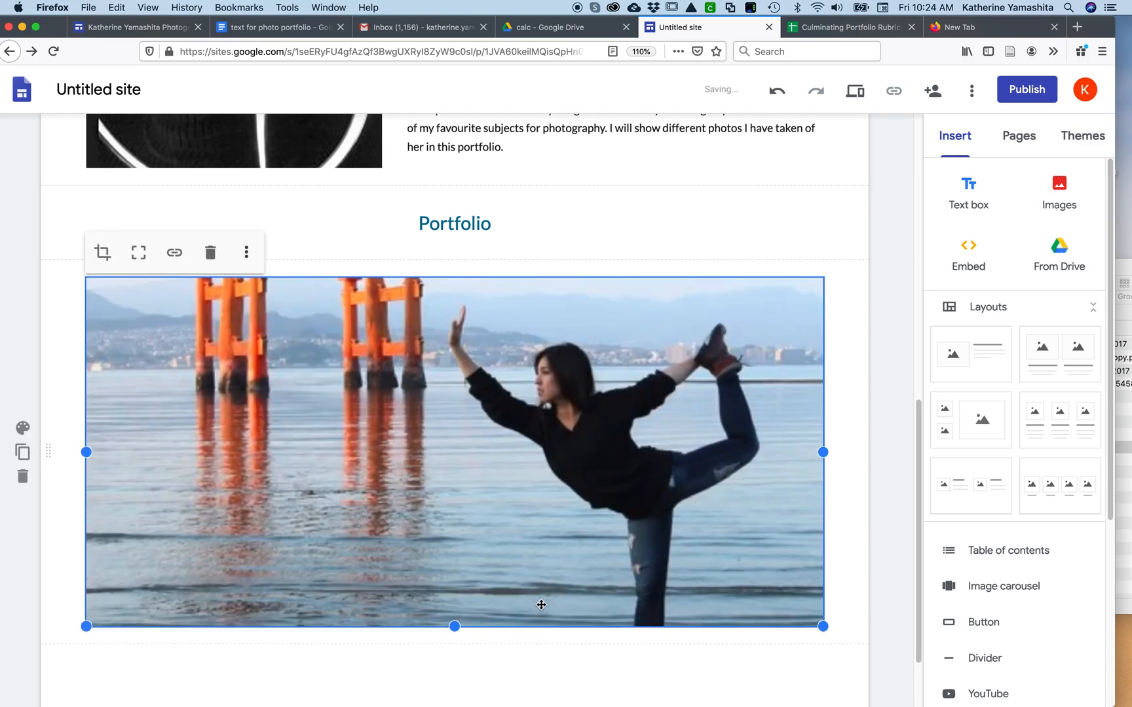
left_click_drag(455, 627, 445, 704)
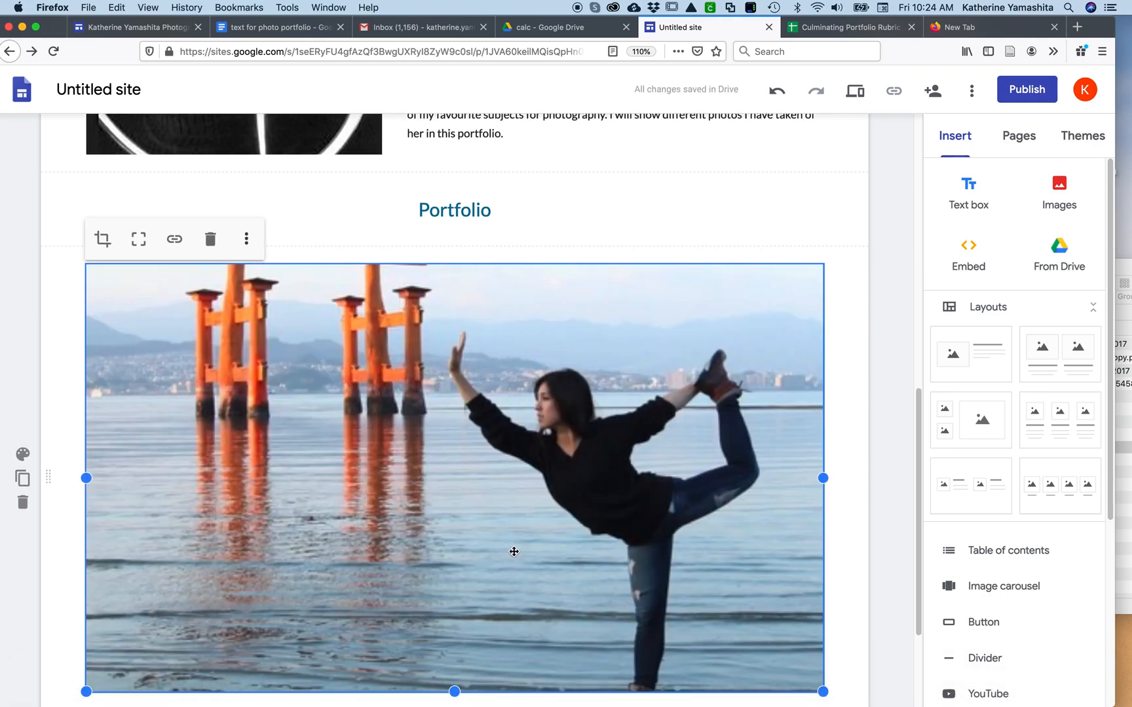
scroll(514, 552, "down", 3)
left_click_drag(454, 570, 450, 696)
scroll(450, 693, "down", 4)
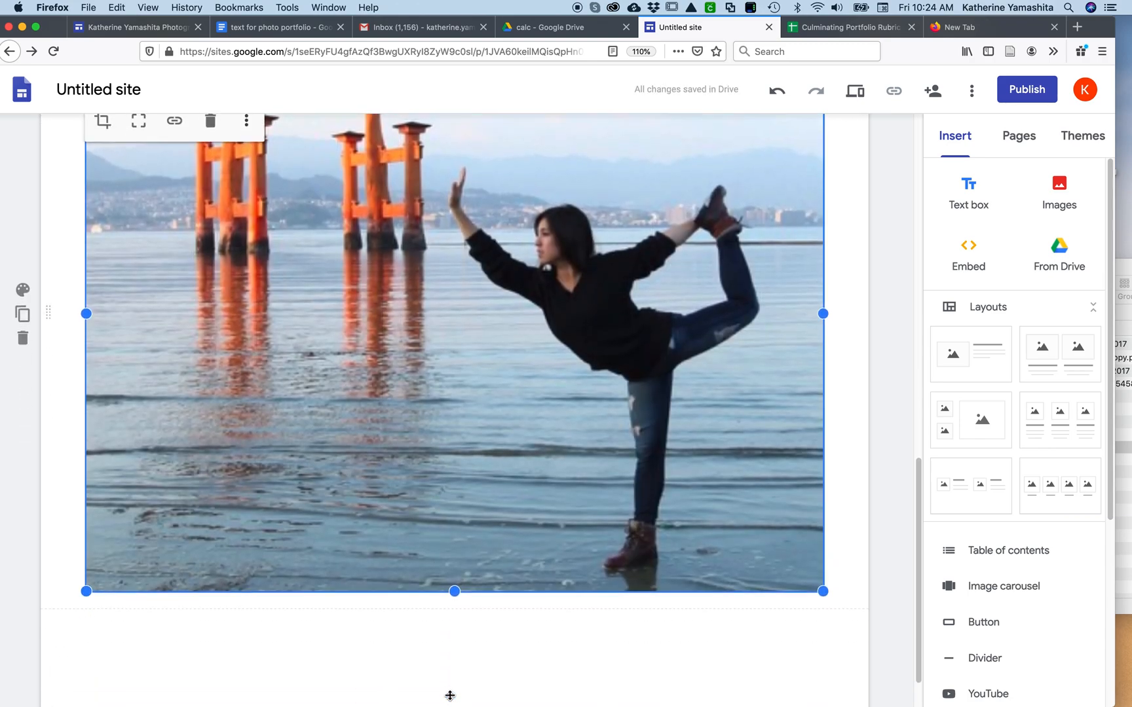
Add a text box below the torii photo and copy in the Yoga and Miyajima paragraph from the text for photo portfolio Google Doc
left_click(966, 192)
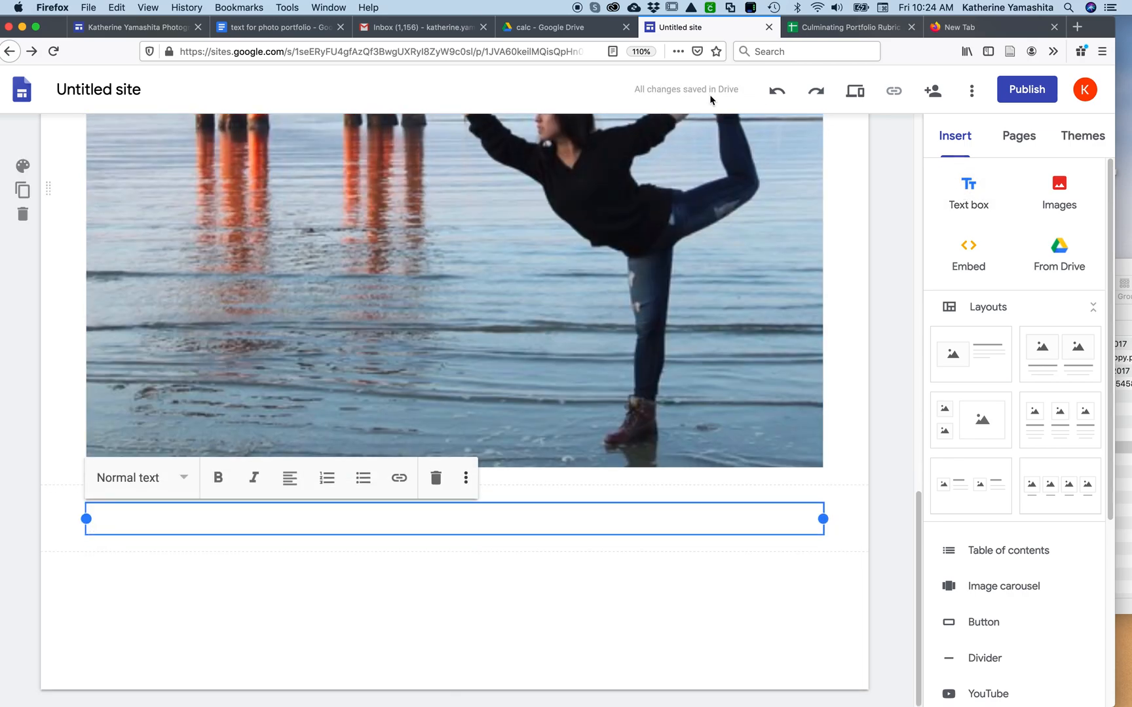
left_click(278, 27)
scroll(477, 510, "down", 3)
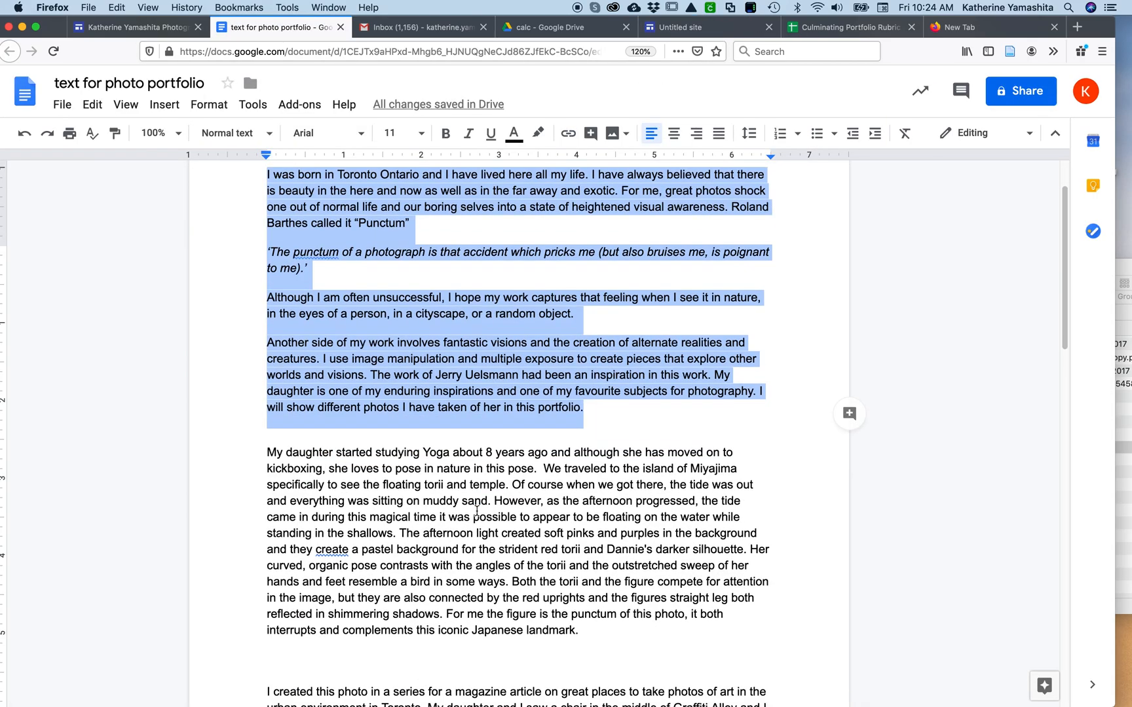
left_click_drag(593, 524, 265, 340)
key("super+c")
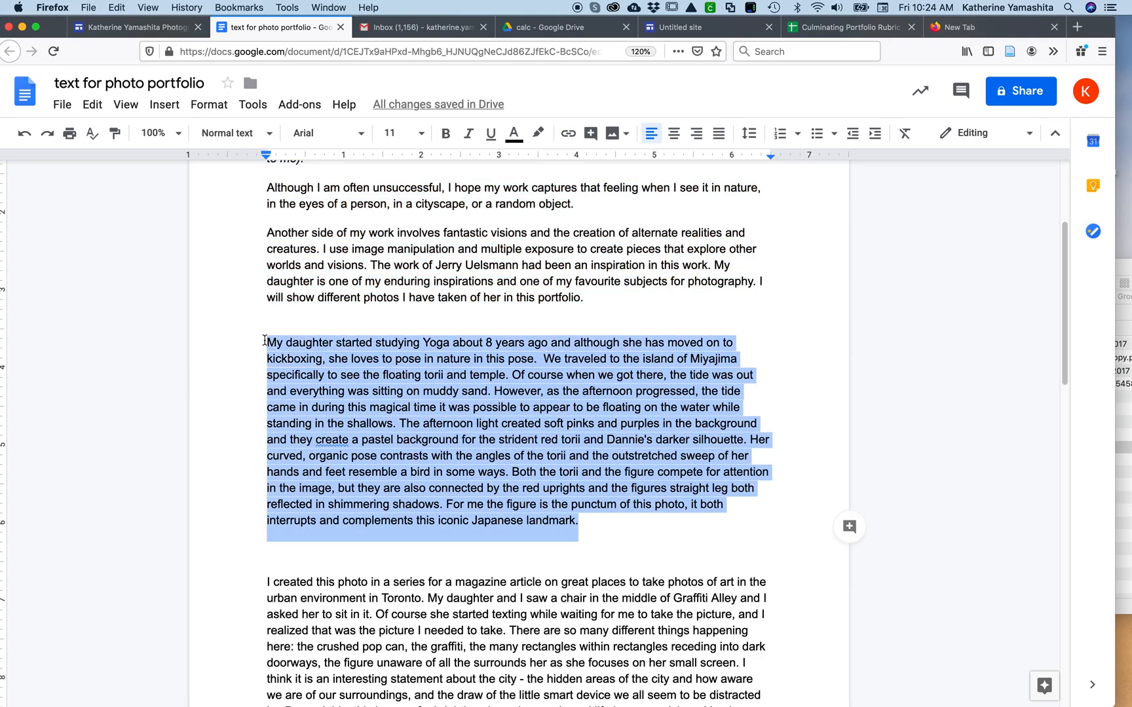
left_click(681, 27)
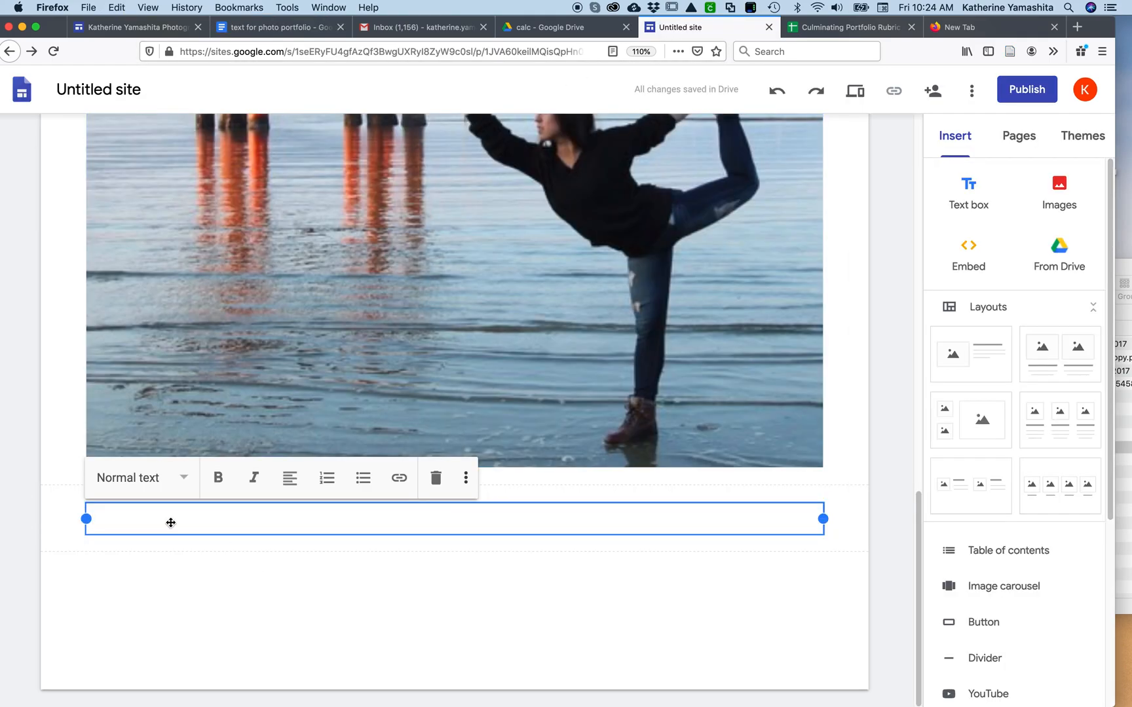
key("super+v")
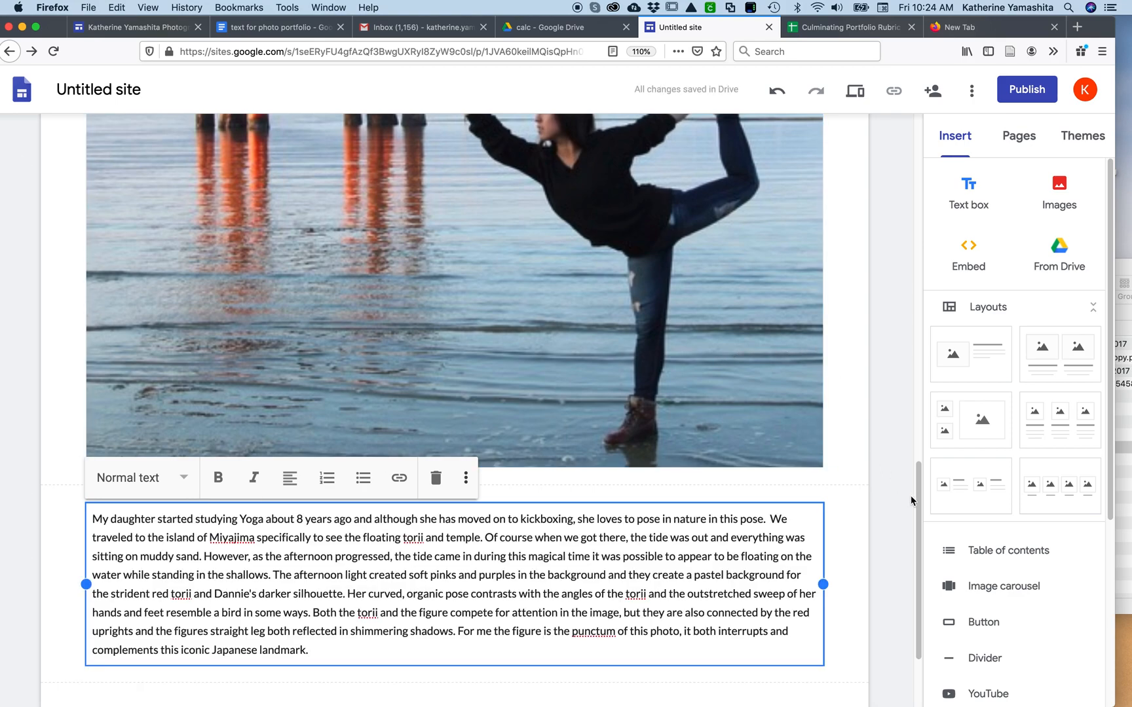
Preview the site, check the header, artist statement, Portfolio photo and its description, and return to editing
left_click_drag(921, 496, 936, 536)
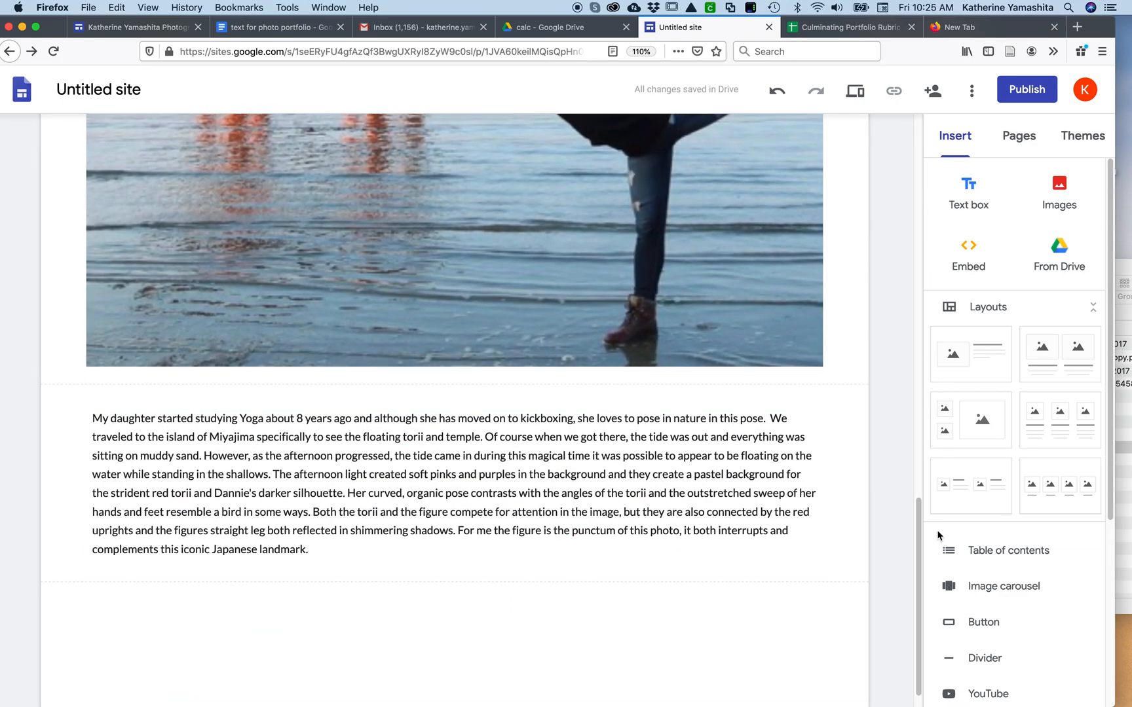
left_click_drag(920, 533, 908, 141)
left_click(855, 91)
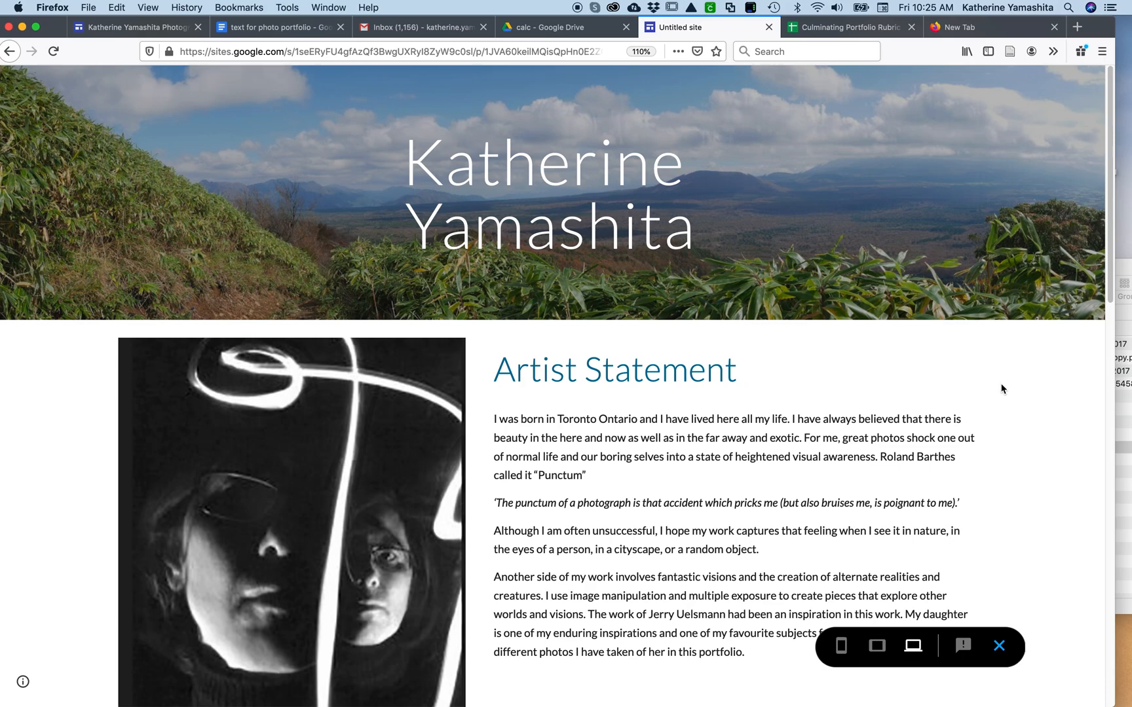
scroll(1001, 388, "down", 7)
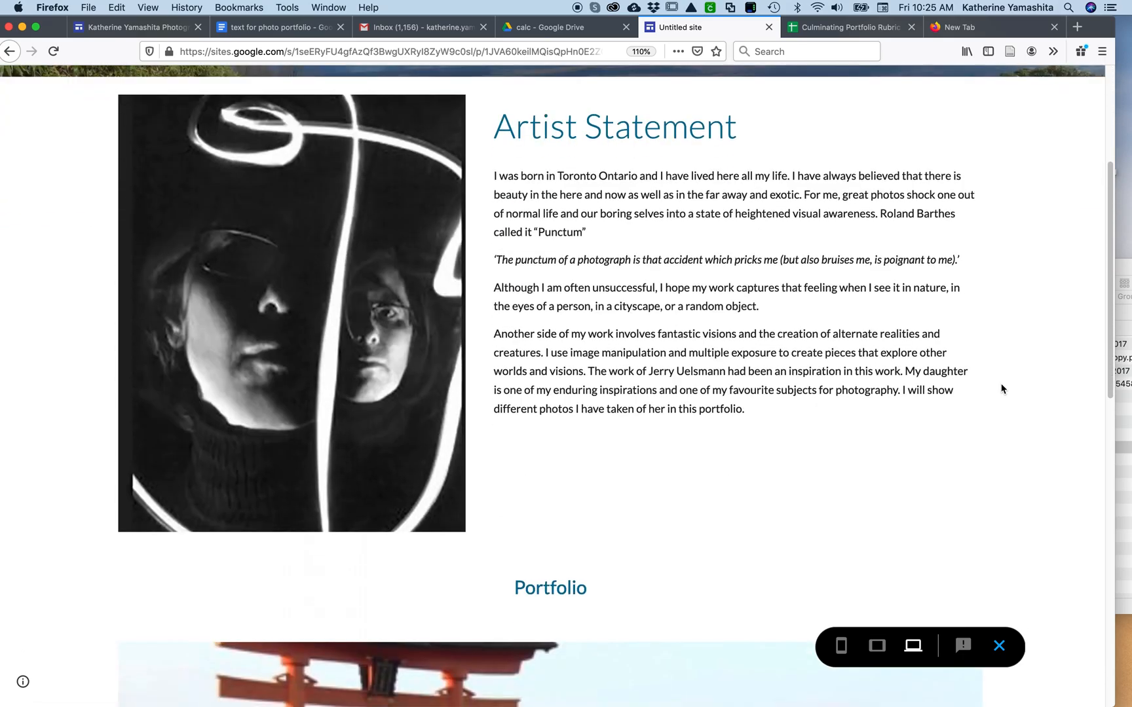
scroll(1001, 389, "down", 8)
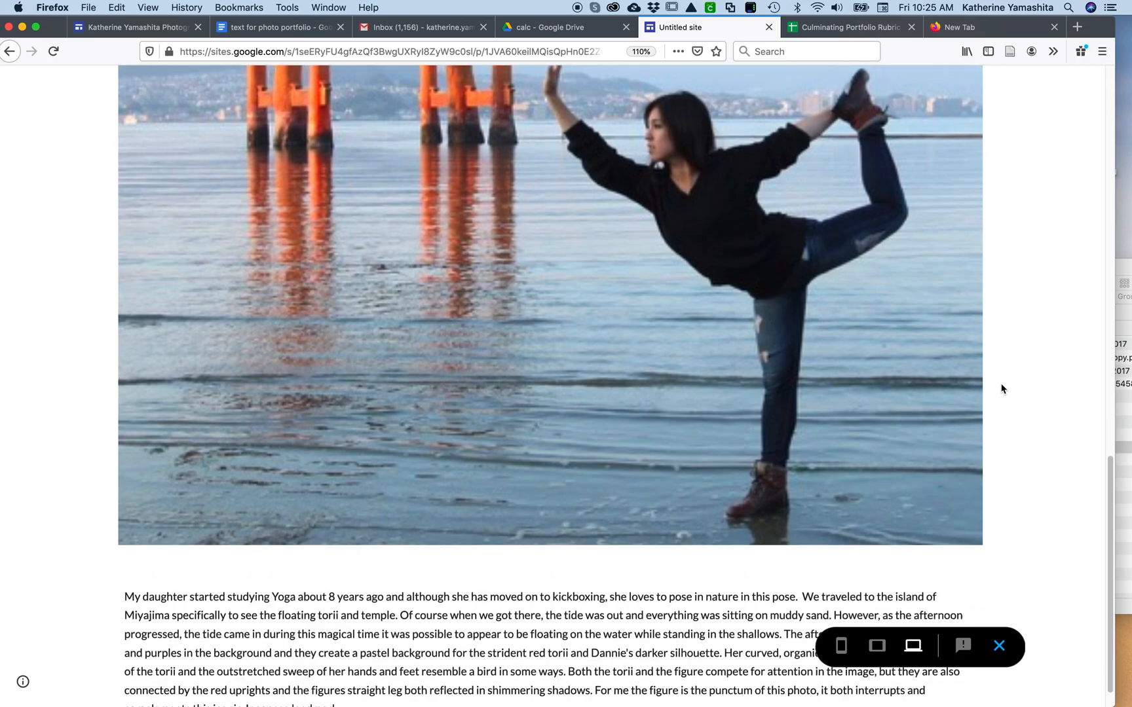
scroll(1001, 388, "up", 7)
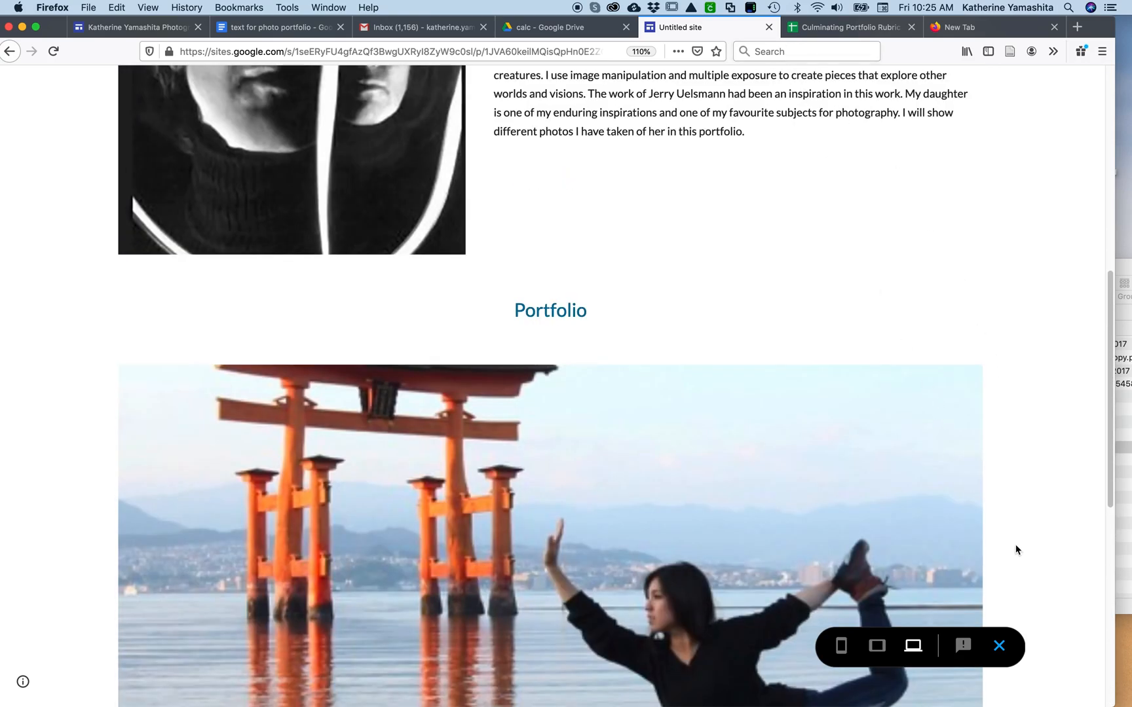
left_click(1000, 648)
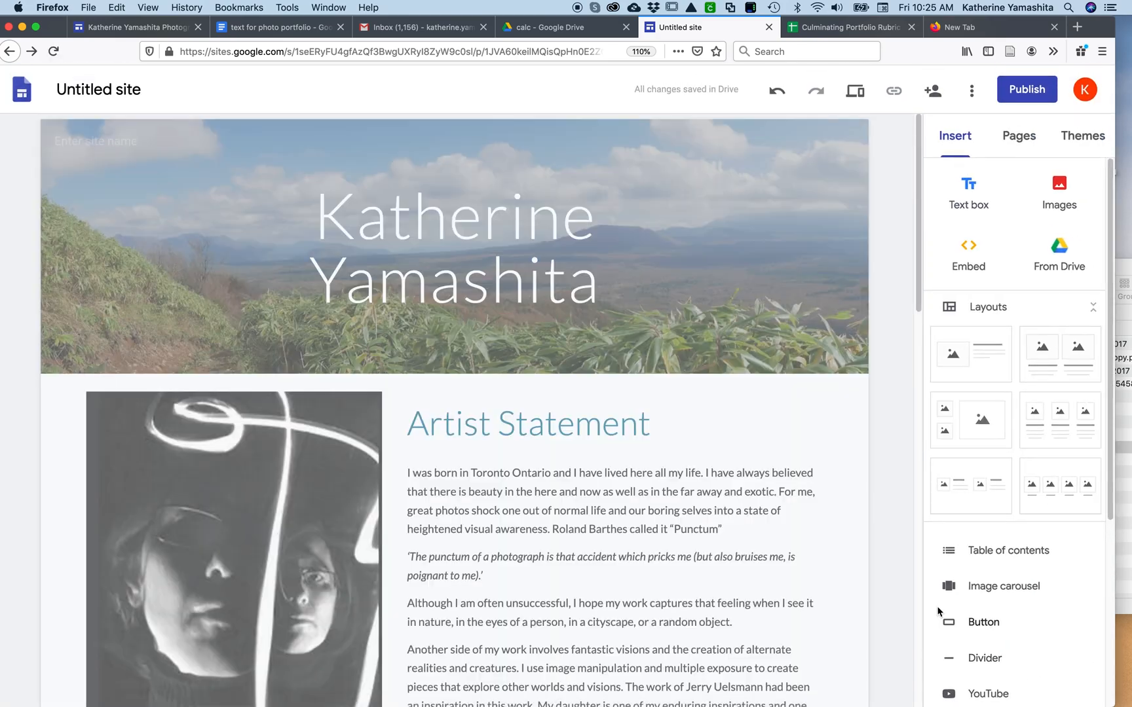
Change the "Portfolio" heading above the torii photo to the Title style
scroll(644, 545, "down", 8)
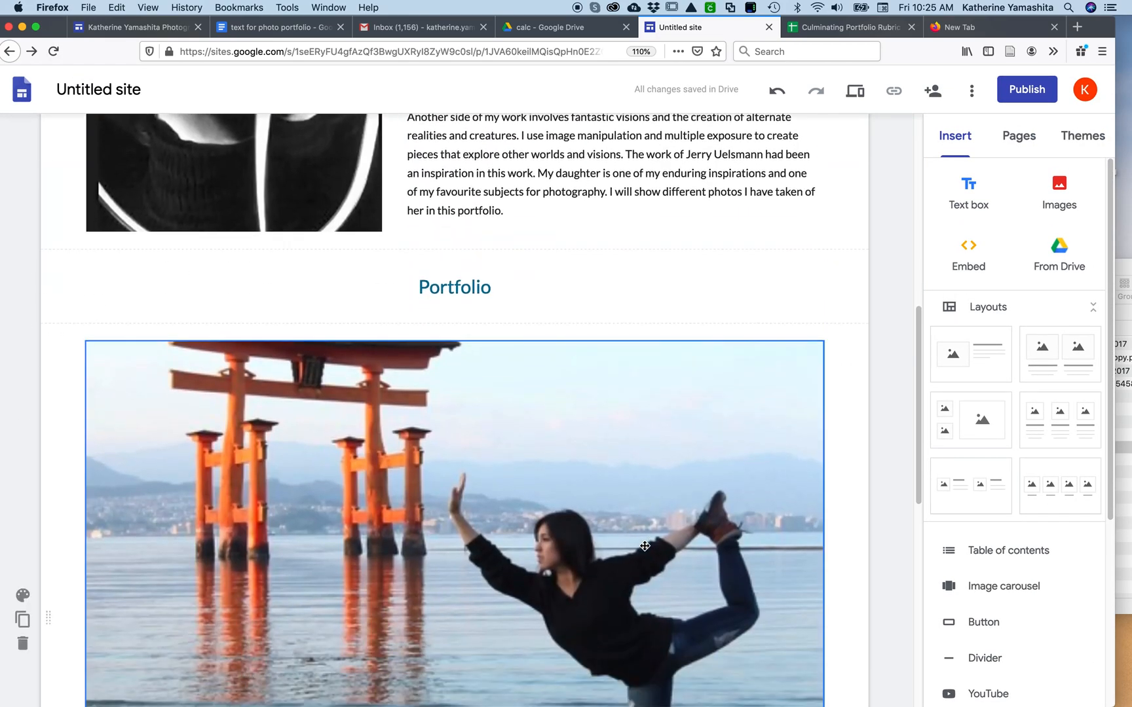
left_click_drag(495, 287, 388, 288)
left_click(185, 243)
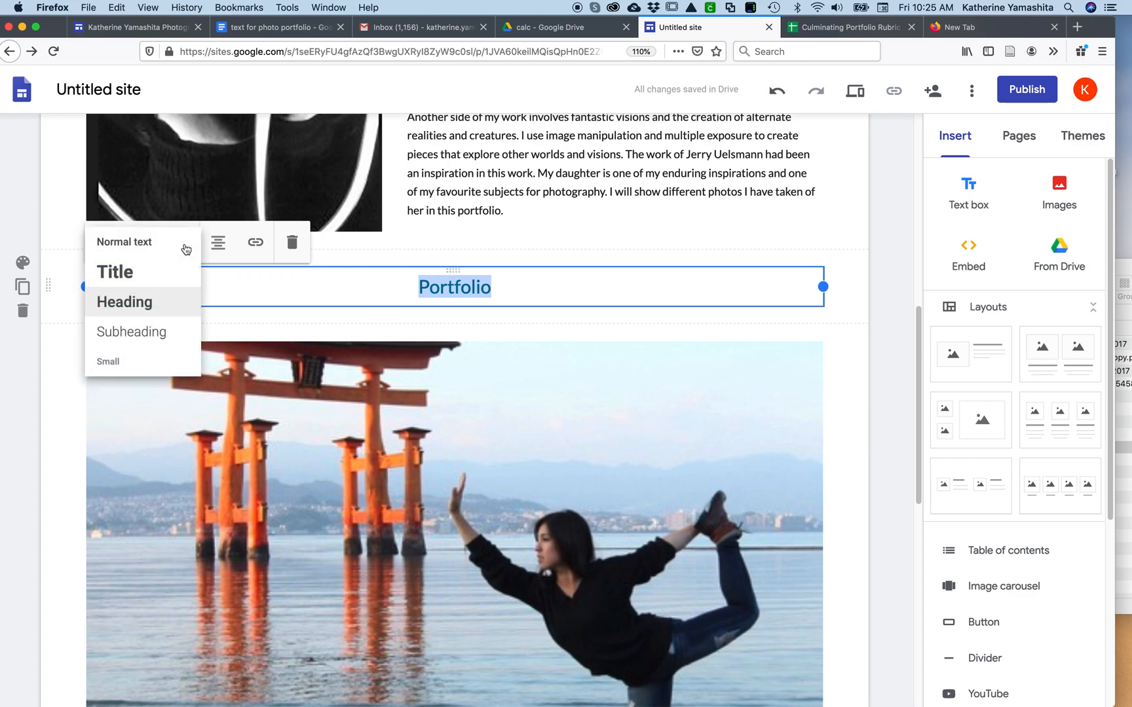
left_click(167, 333)
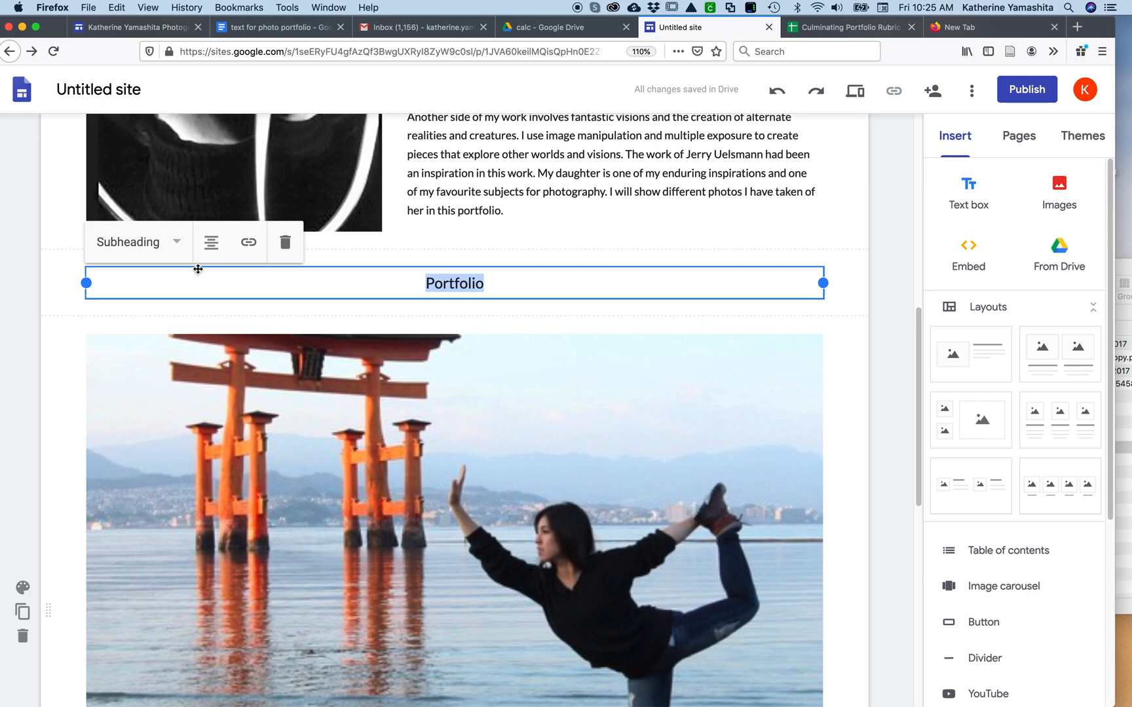
left_click(178, 245)
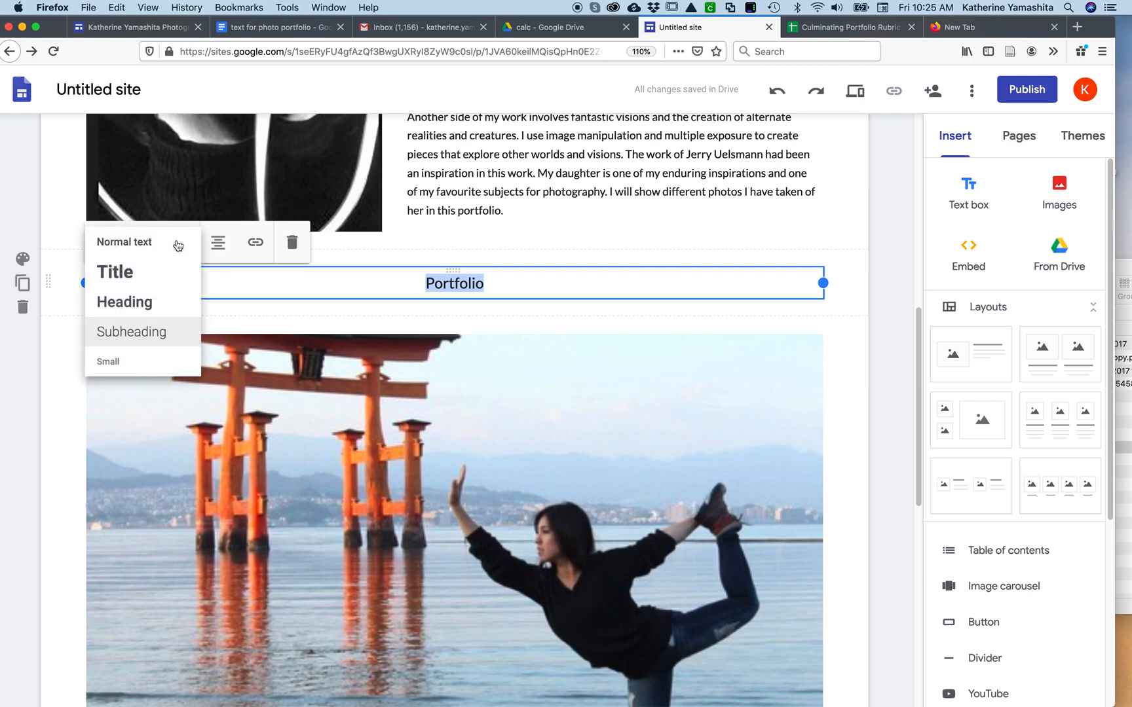
left_click(165, 273)
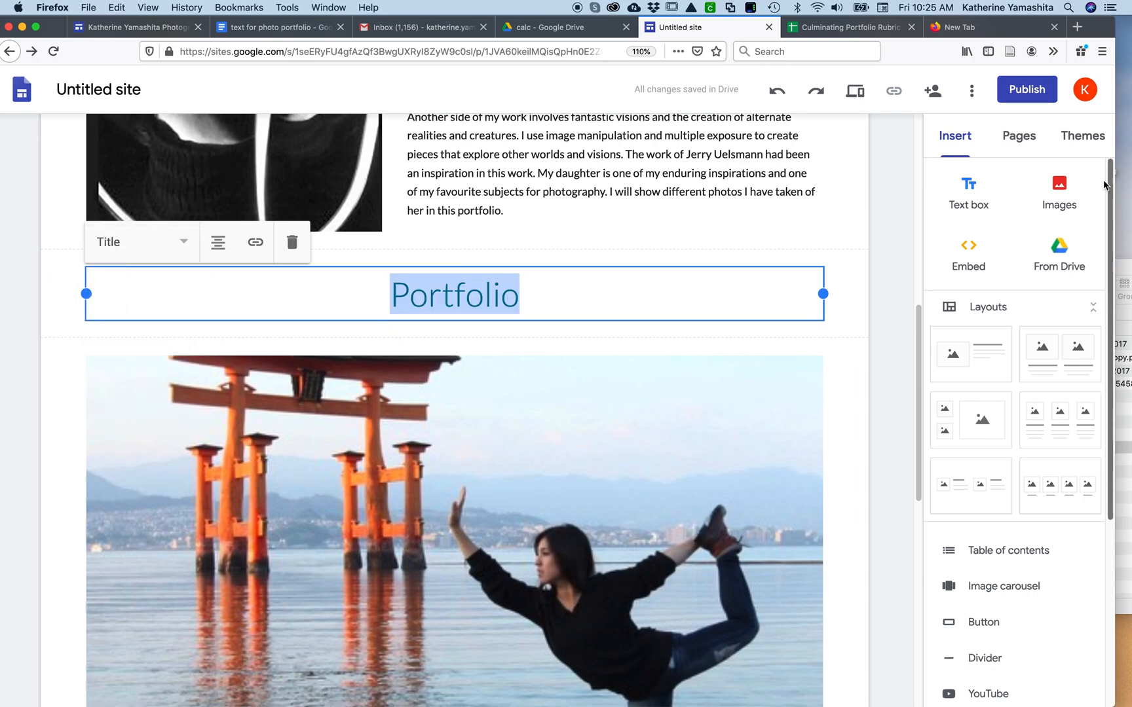
Add a centred Subheading caption between the Portfolio title and the photo, giving the daughter's first name followed by "in Miyajima"
left_click(968, 193)
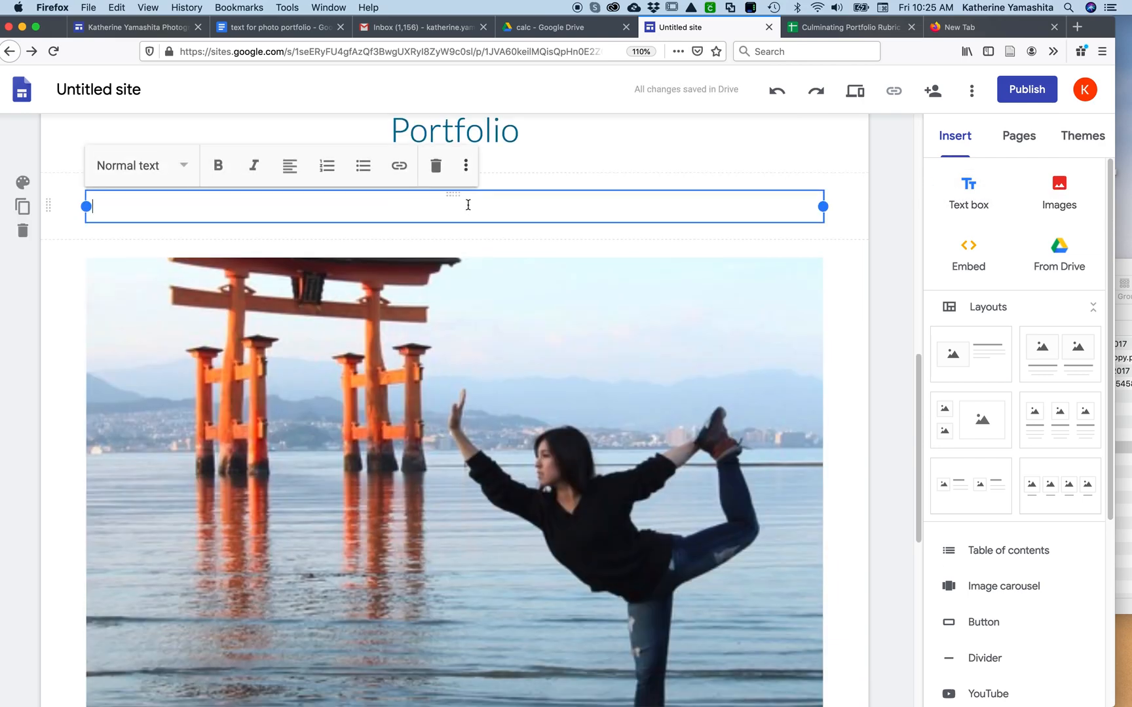
type("Dannie in Miyajima")
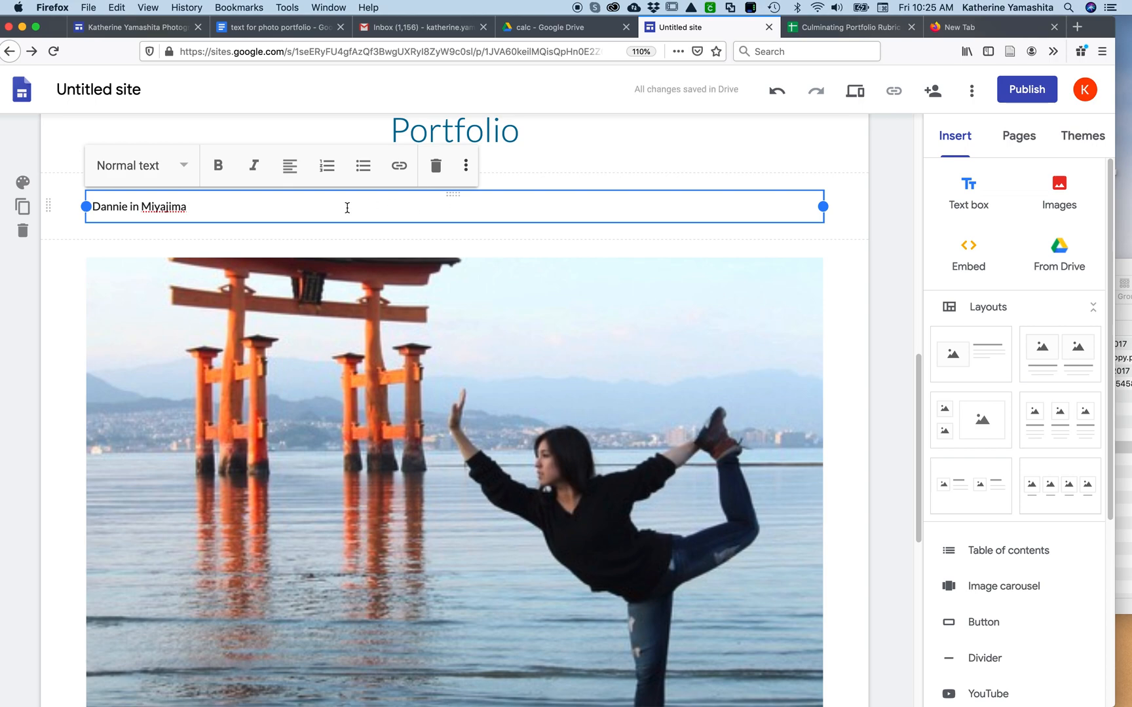
left_click(289, 165)
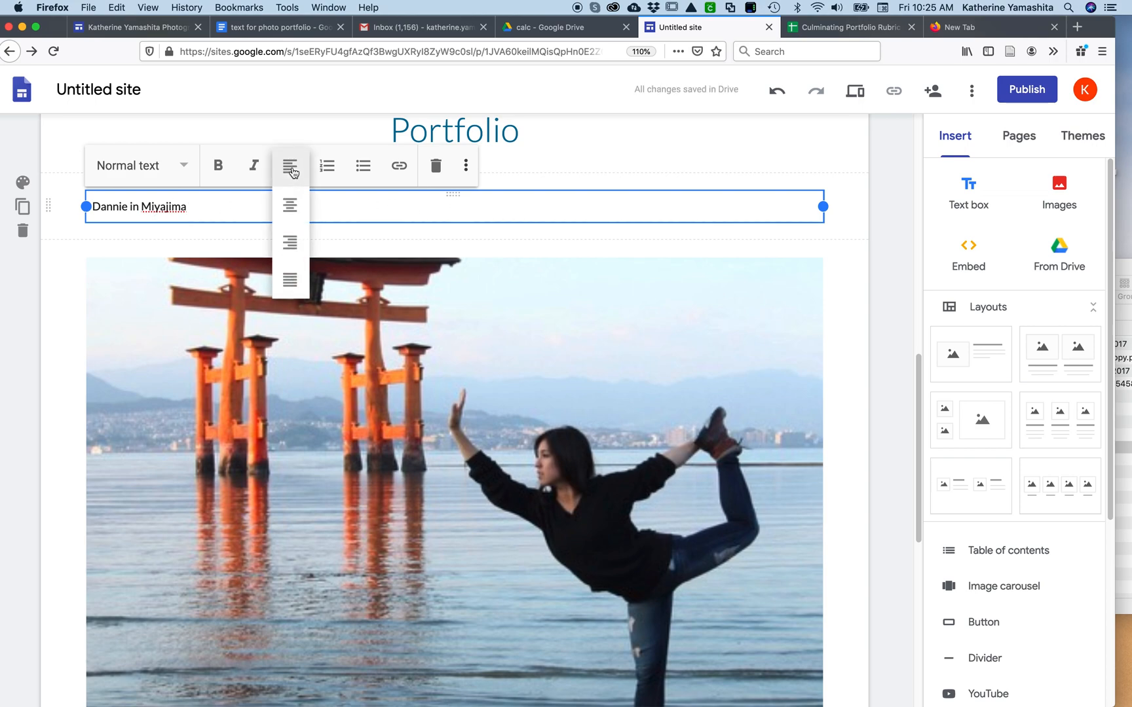
left_click(292, 203)
left_click(190, 168)
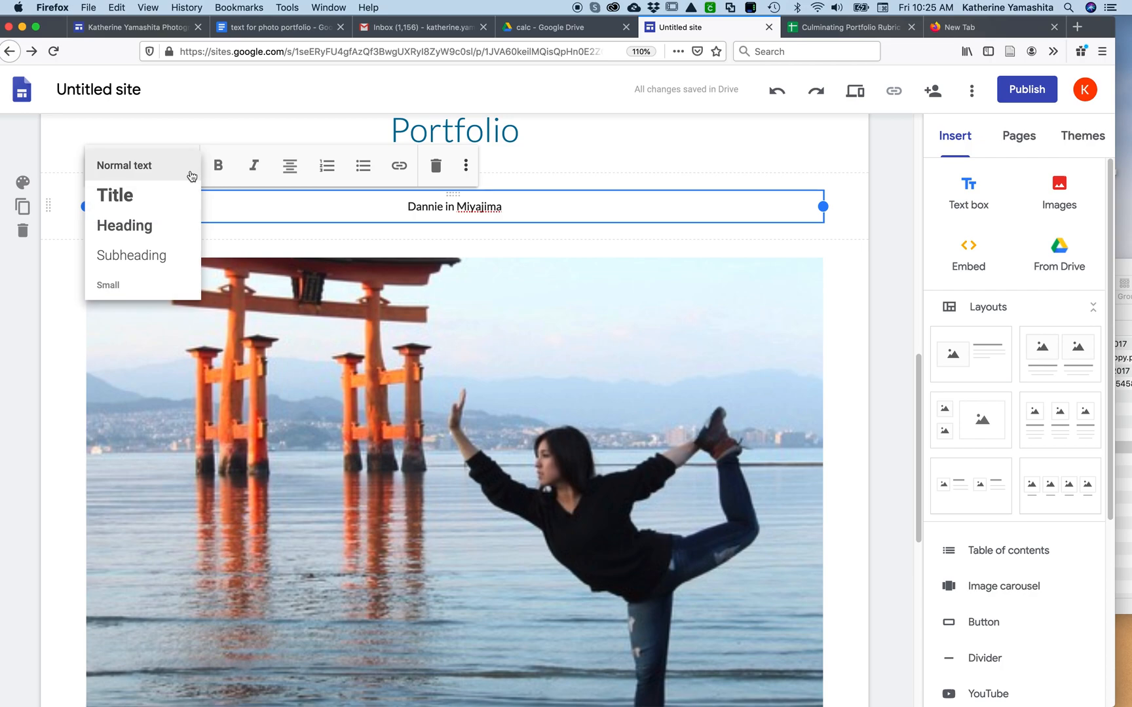
left_click(157, 261)
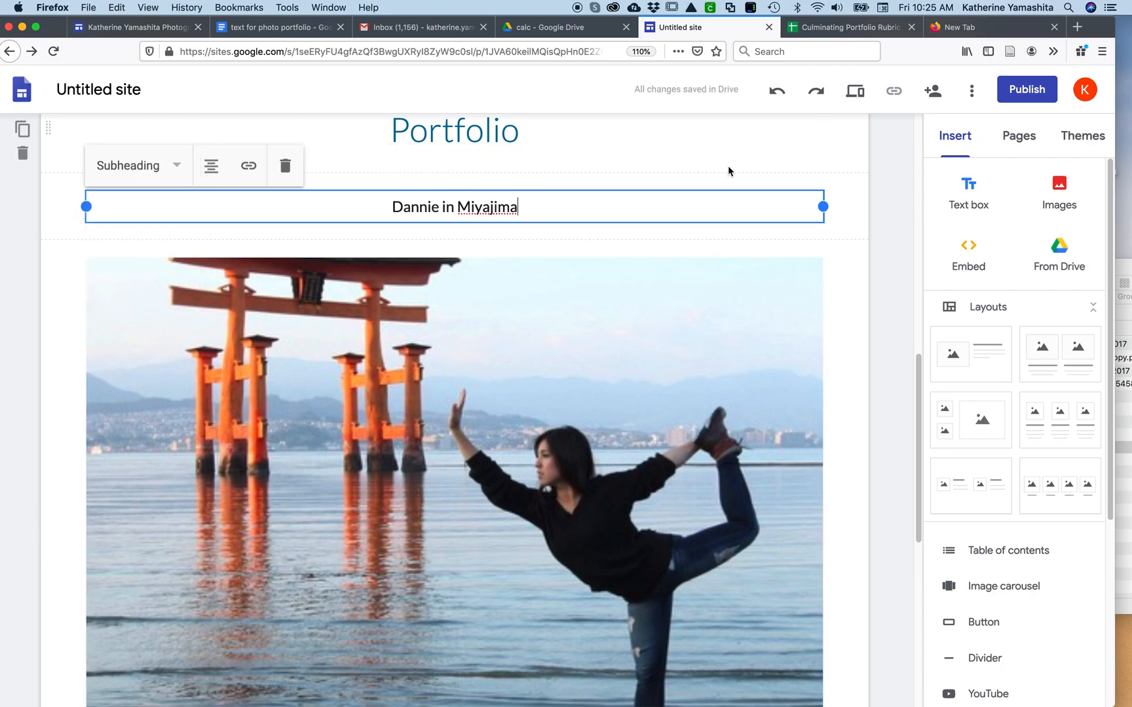
left_click(866, 355)
View the site's publishing options for web address and viewer access, and close them without publishing
scroll(869, 356, "up", 5)
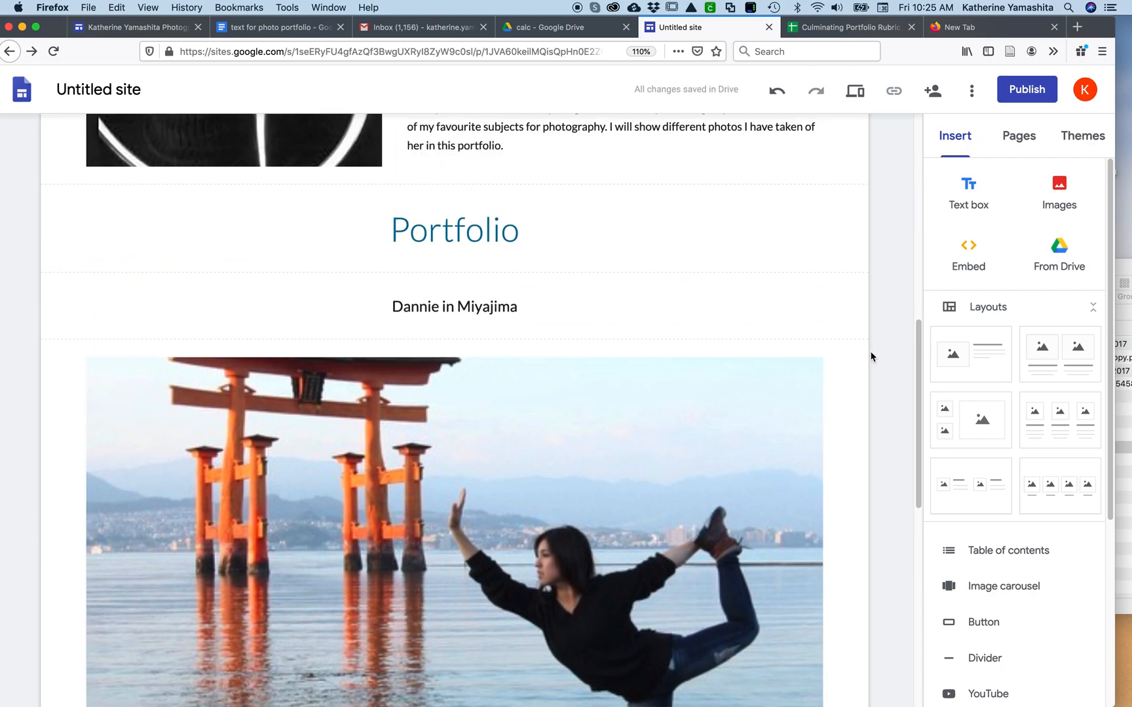
left_click(1025, 92)
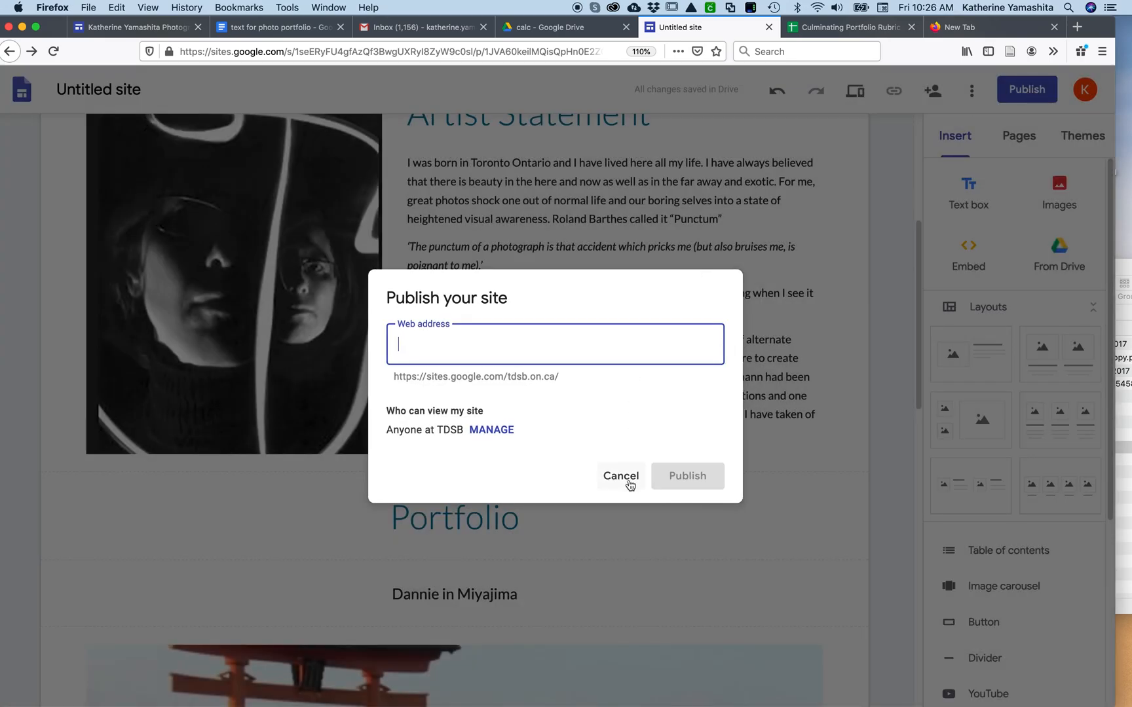
left_click(628, 483)
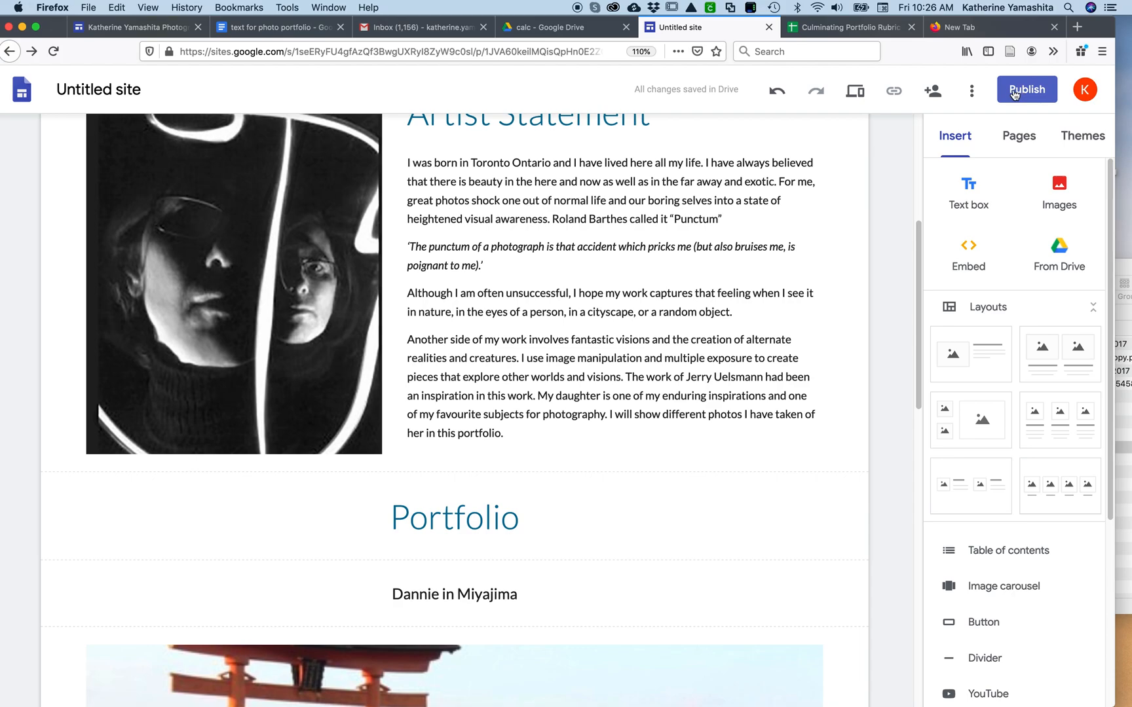
Preview the updated page from the header to the photo description, checking the new Portfolio title and photo caption
left_click(856, 92)
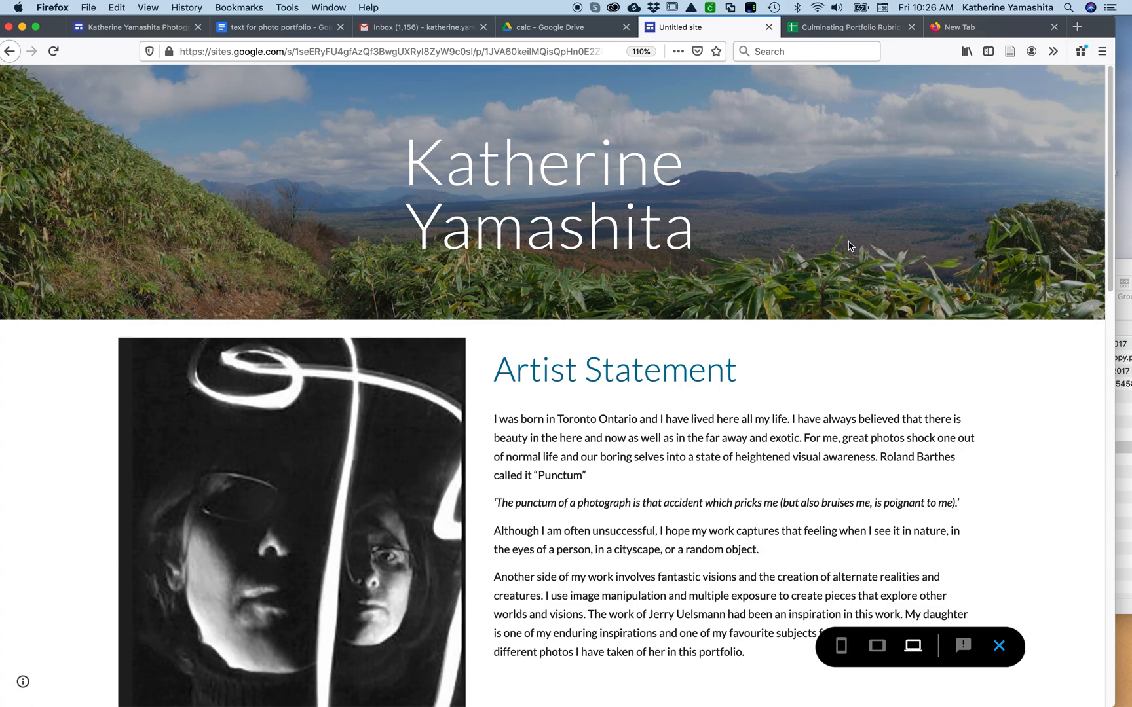
scroll(850, 246, "down", 5)
scroll(849, 245, "down", 18)
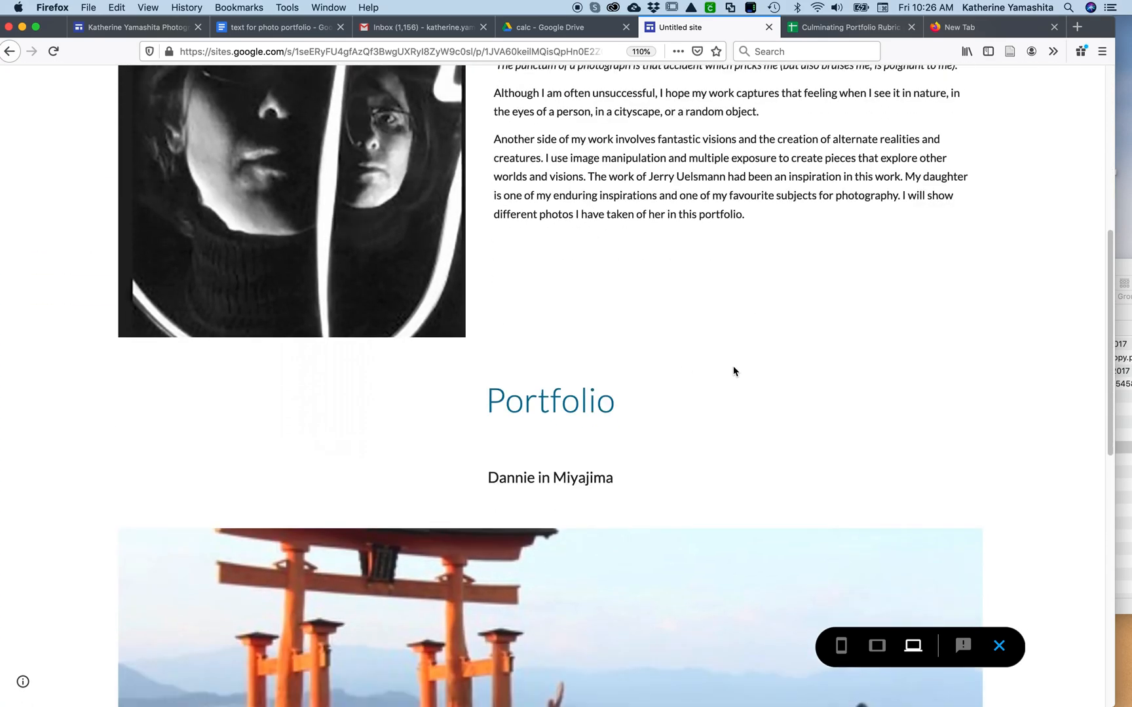
scroll(852, 355, "down", 8)
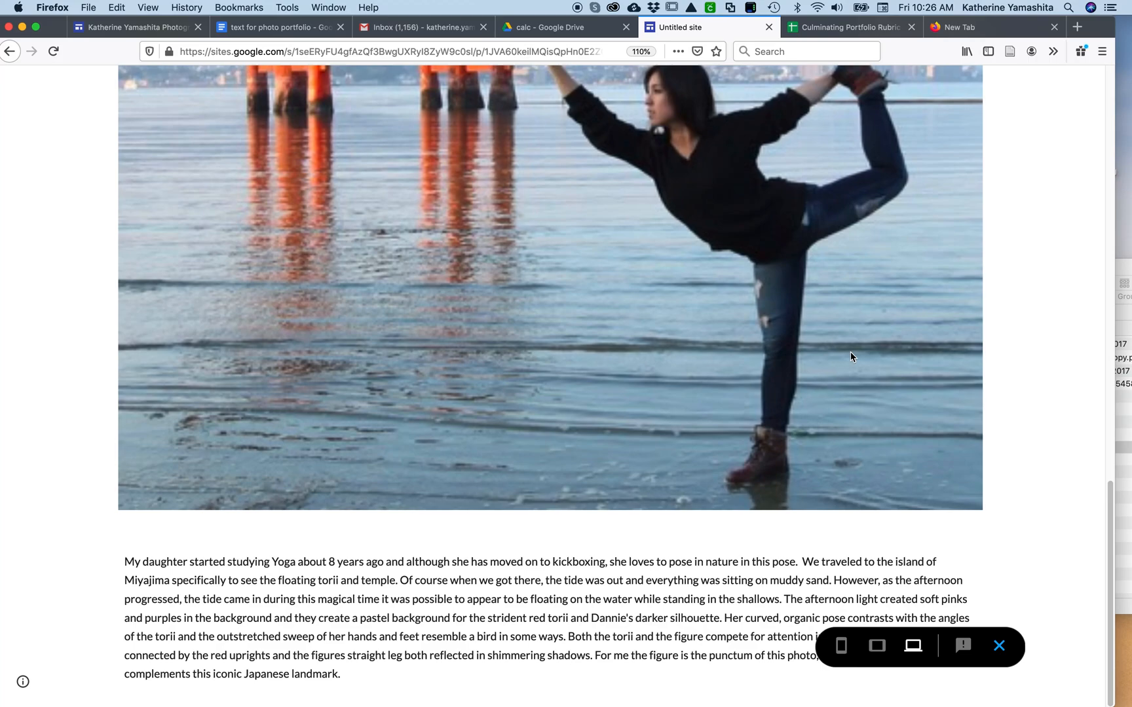
scroll(849, 351, "up", 20)
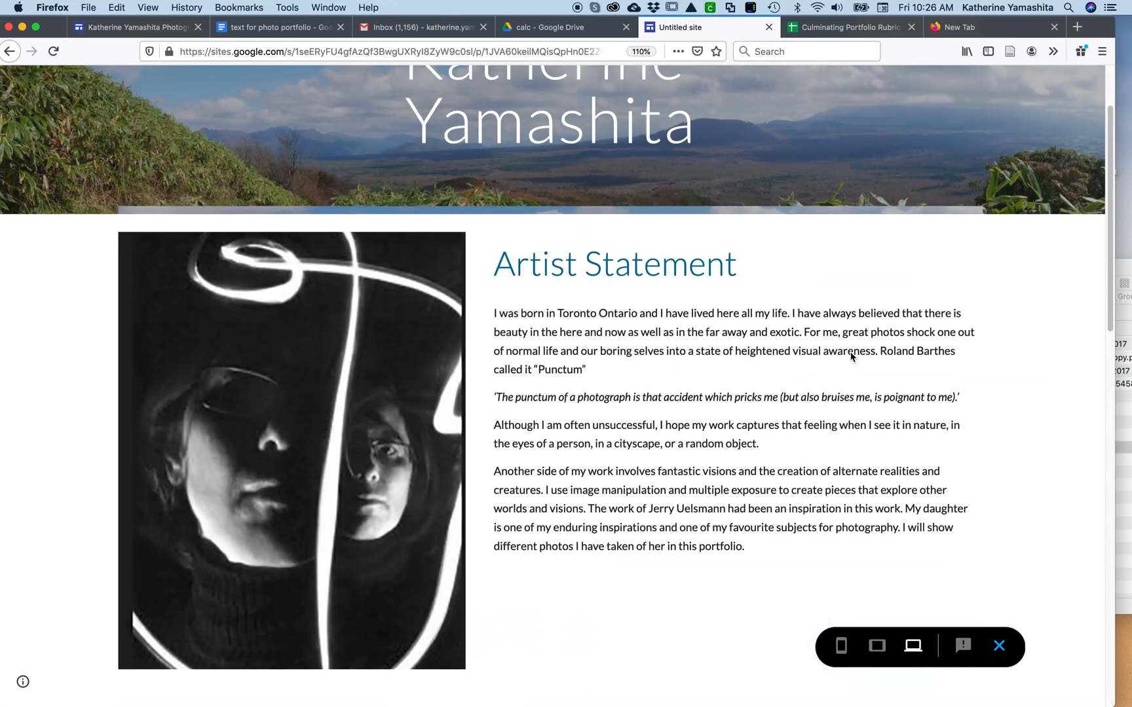